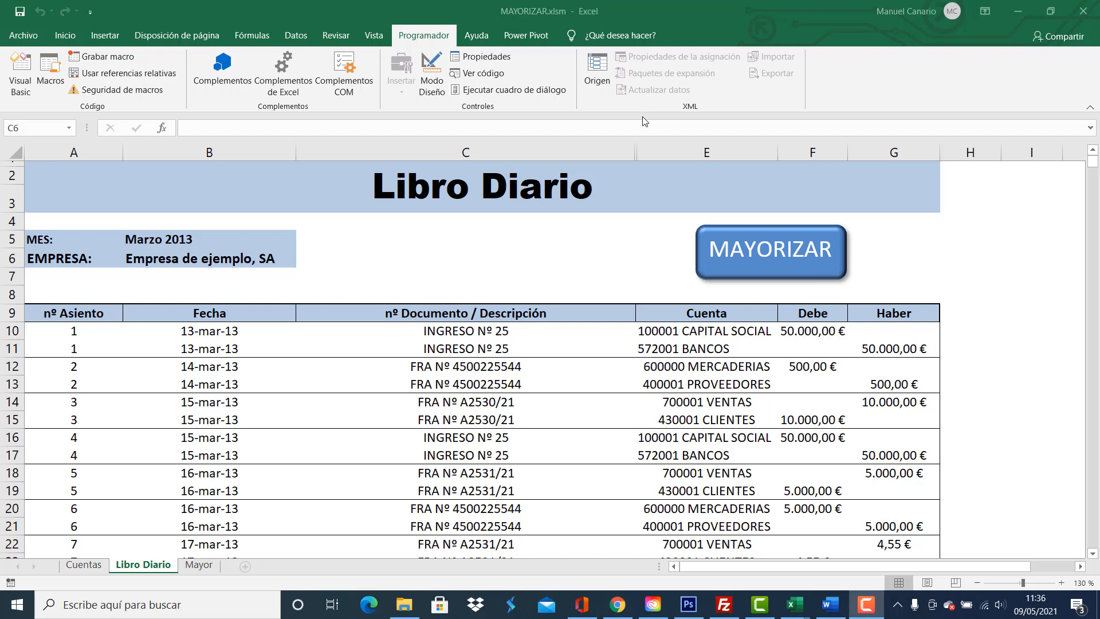
# - Go to the Cuentas sheet and examine the accounts listed in the CUENTAS column, from CAPITAL SOCIAL to VENTAS
pyautogui.click(86, 566)
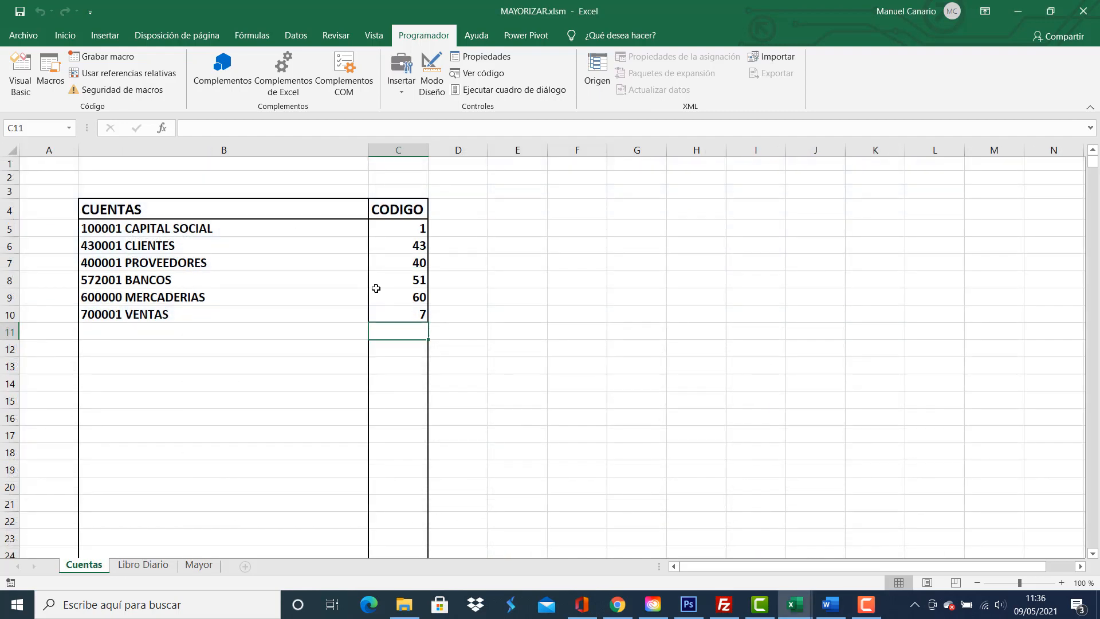
pyautogui.click(120, 228)
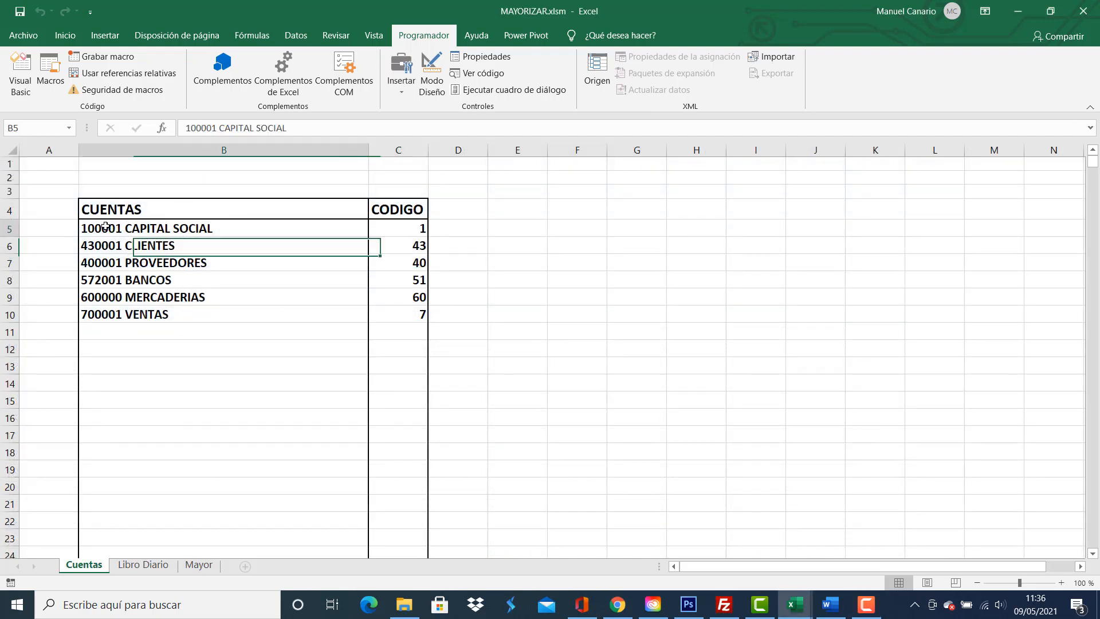
pyautogui.click(159, 245)
pyautogui.click(169, 264)
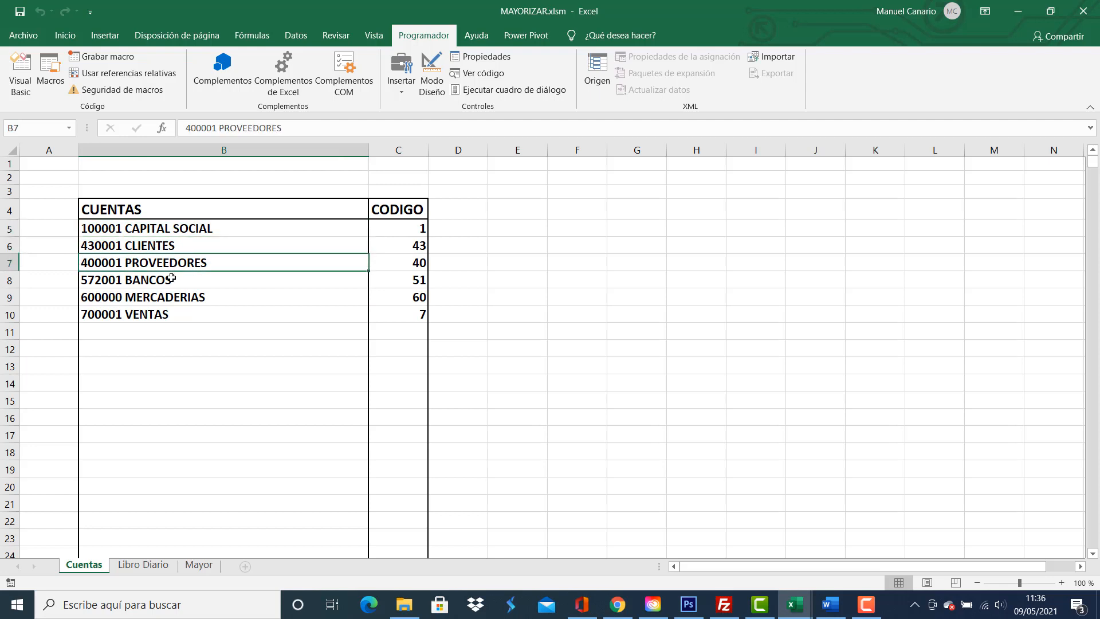
pyautogui.click(172, 278)
pyautogui.click(184, 298)
pyautogui.click(178, 319)
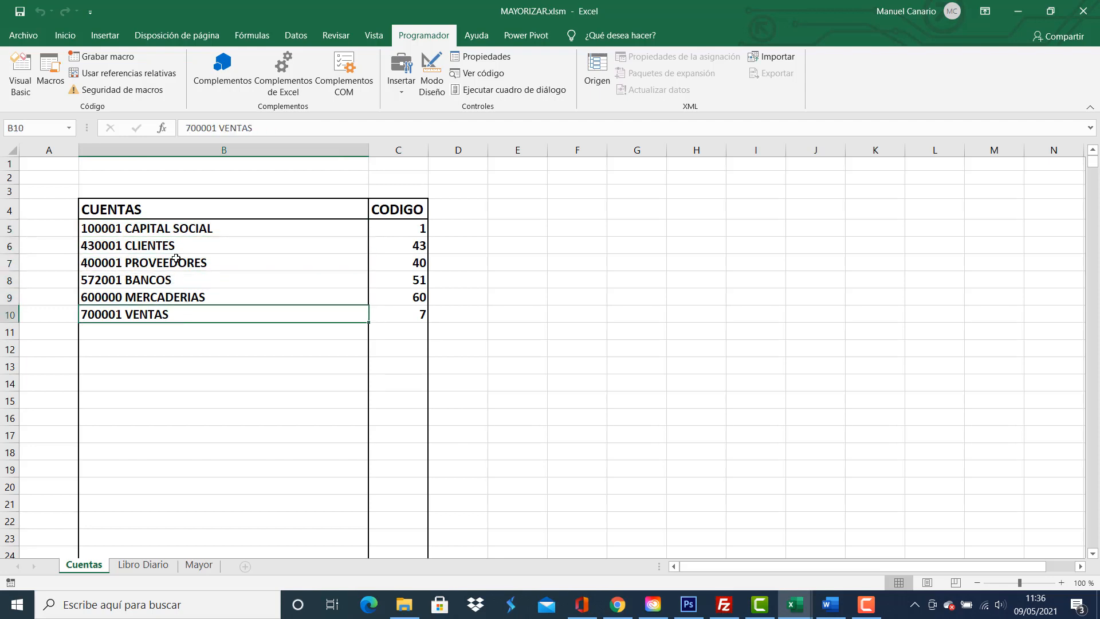
pyautogui.click(160, 230)
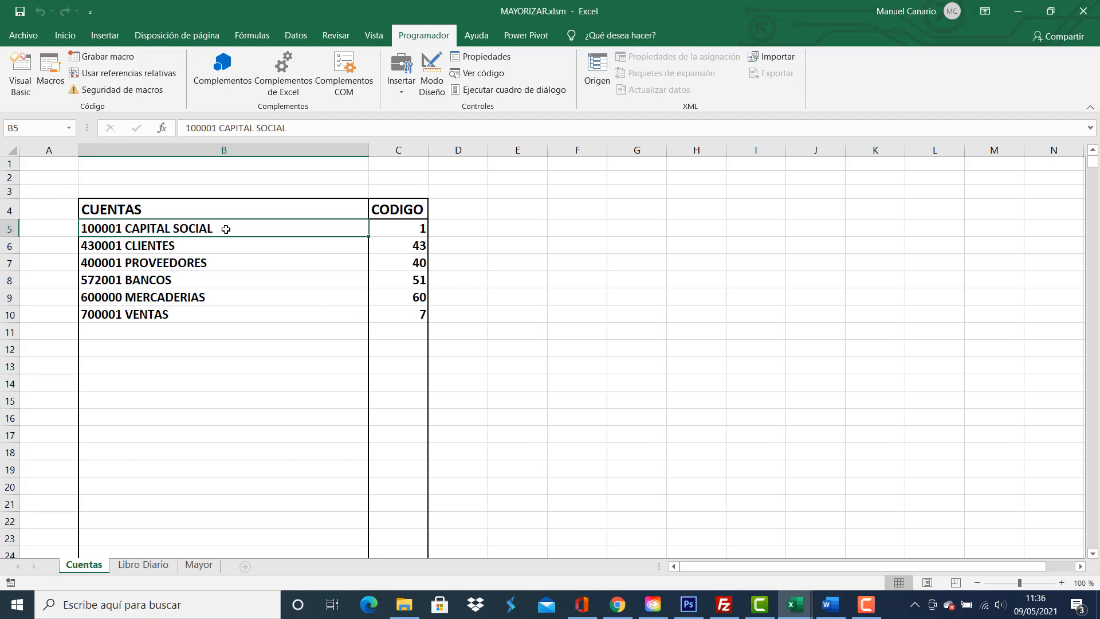
pyautogui.click(223, 249)
pyautogui.click(221, 261)
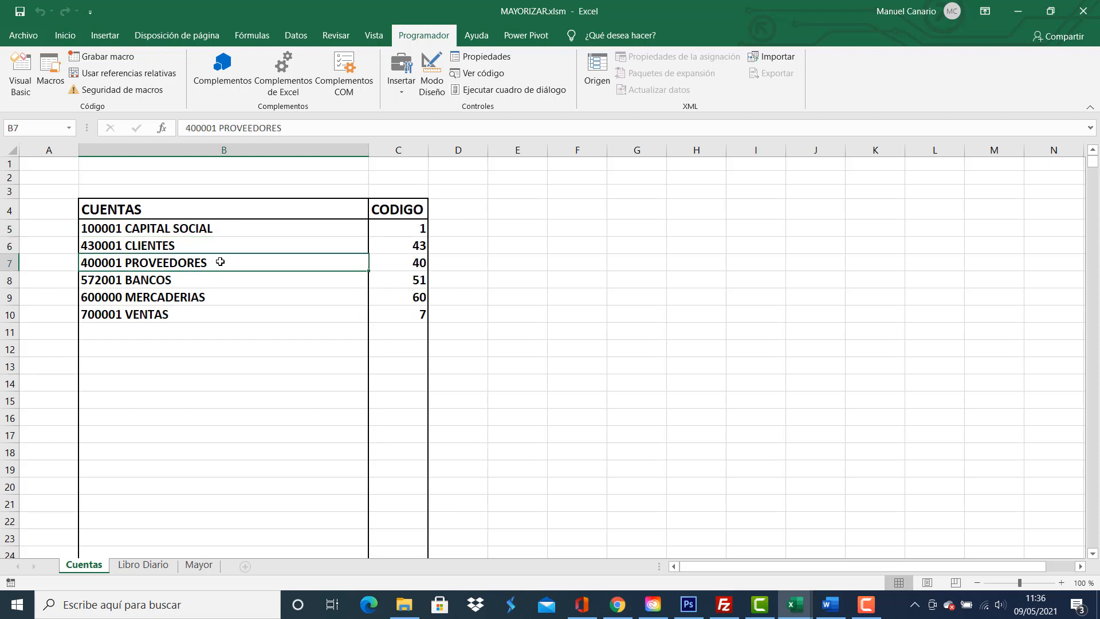
pyautogui.click(213, 231)
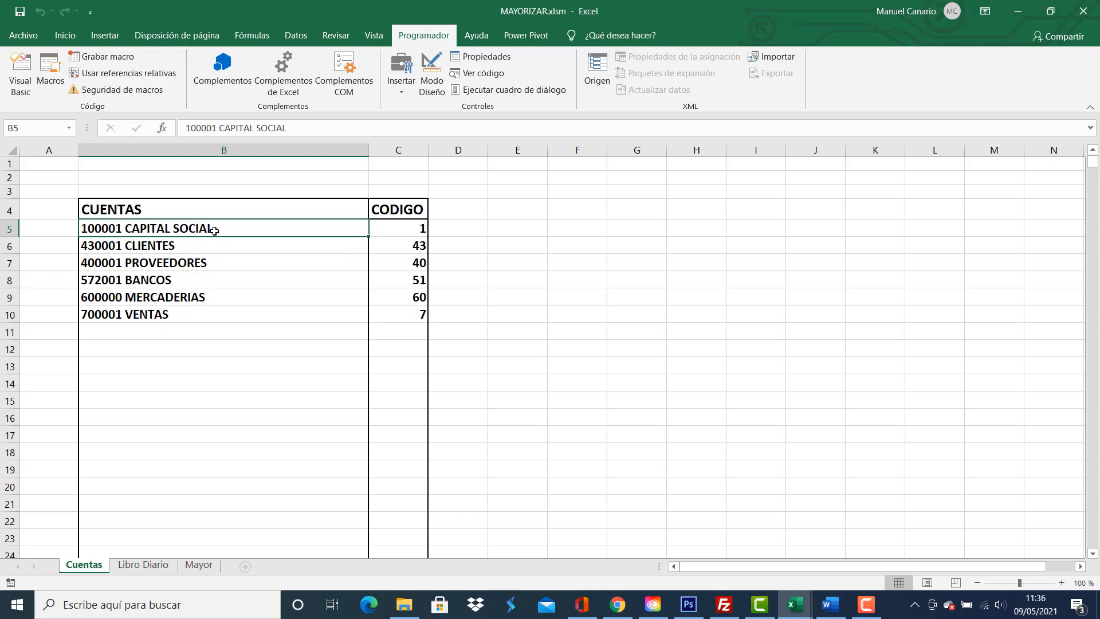
pyautogui.click(214, 247)
pyautogui.click(214, 263)
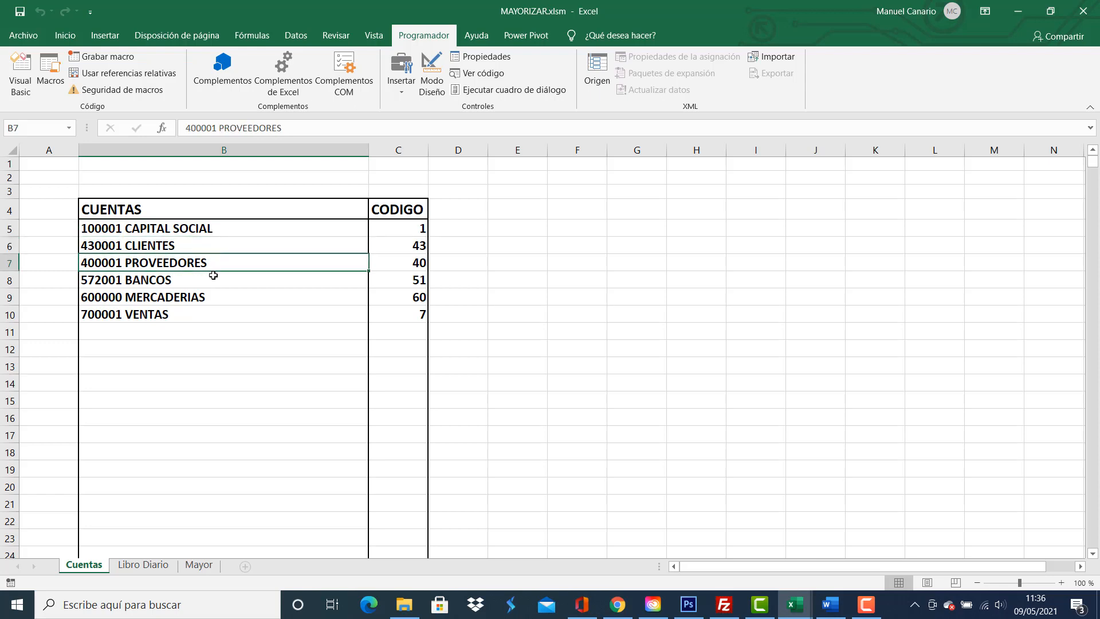
pyautogui.click(213, 275)
pyautogui.click(216, 296)
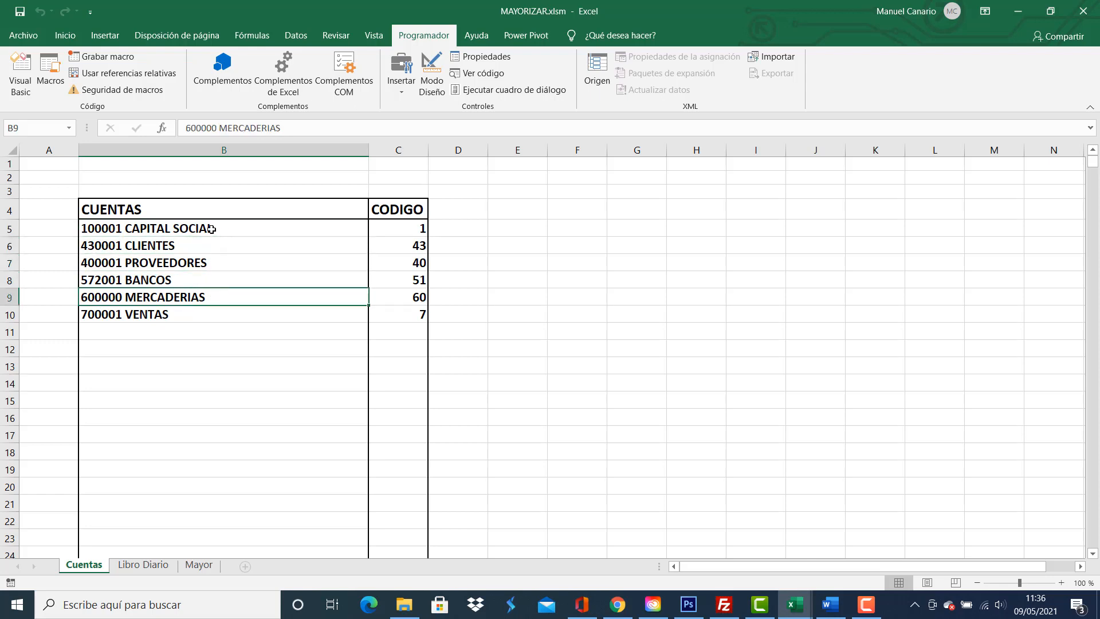
pyautogui.click(211, 229)
pyautogui.click(203, 245)
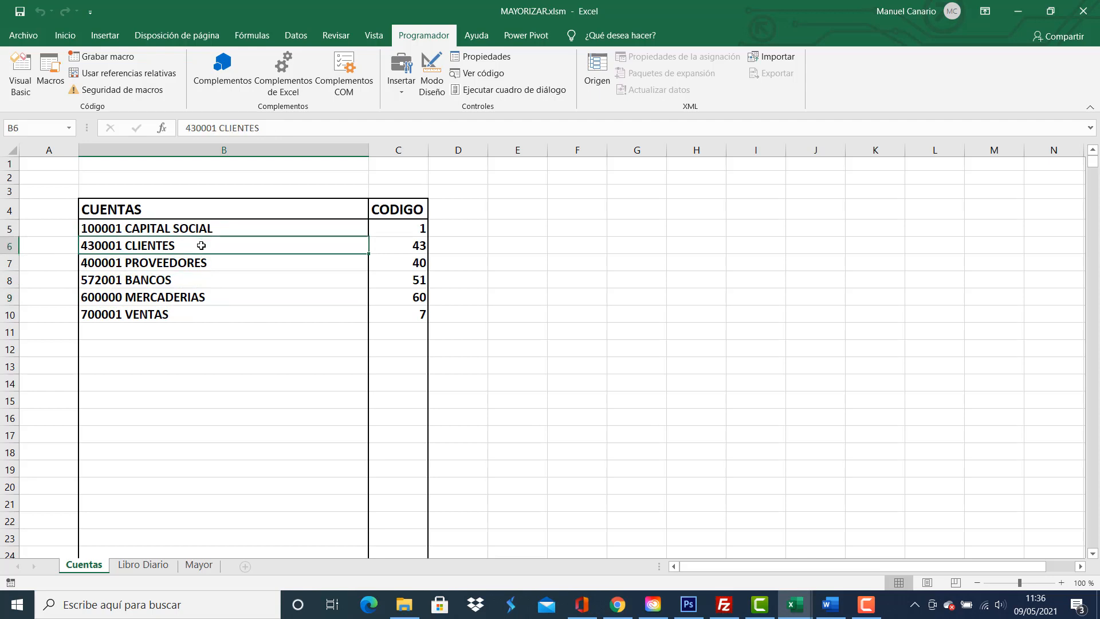
pyautogui.click(205, 262)
pyautogui.click(211, 286)
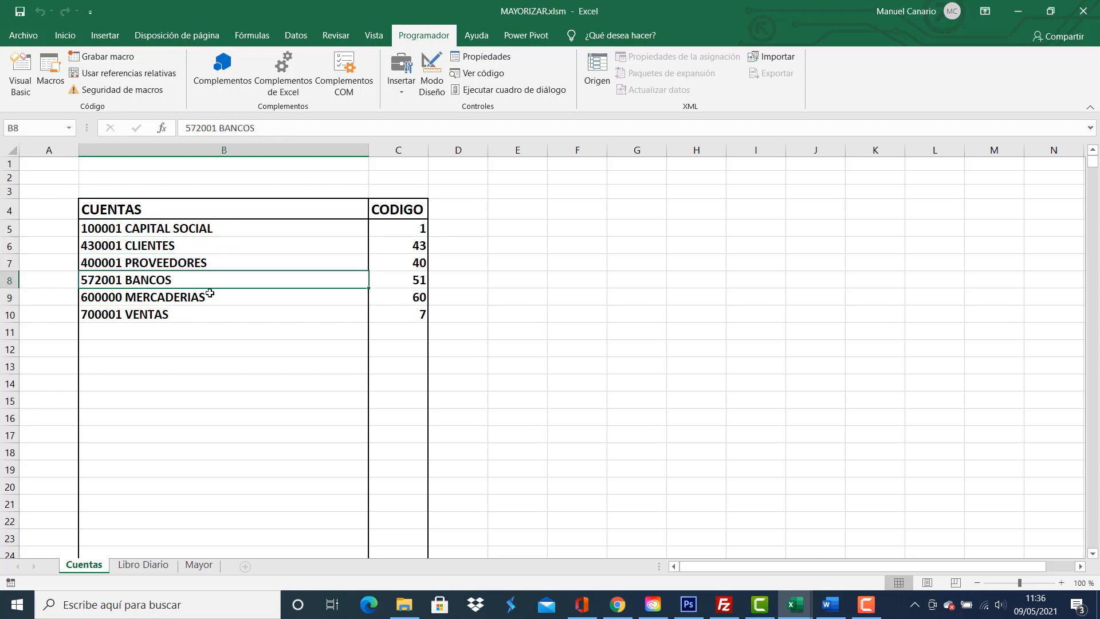
pyautogui.click(207, 300)
pyautogui.click(185, 313)
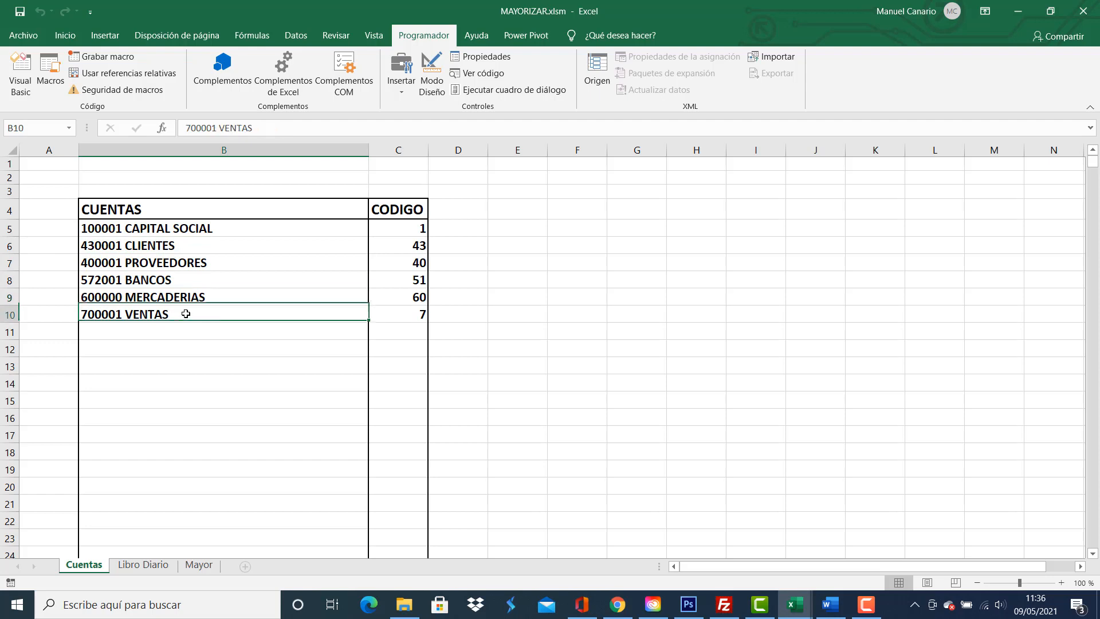
pyautogui.click(172, 231)
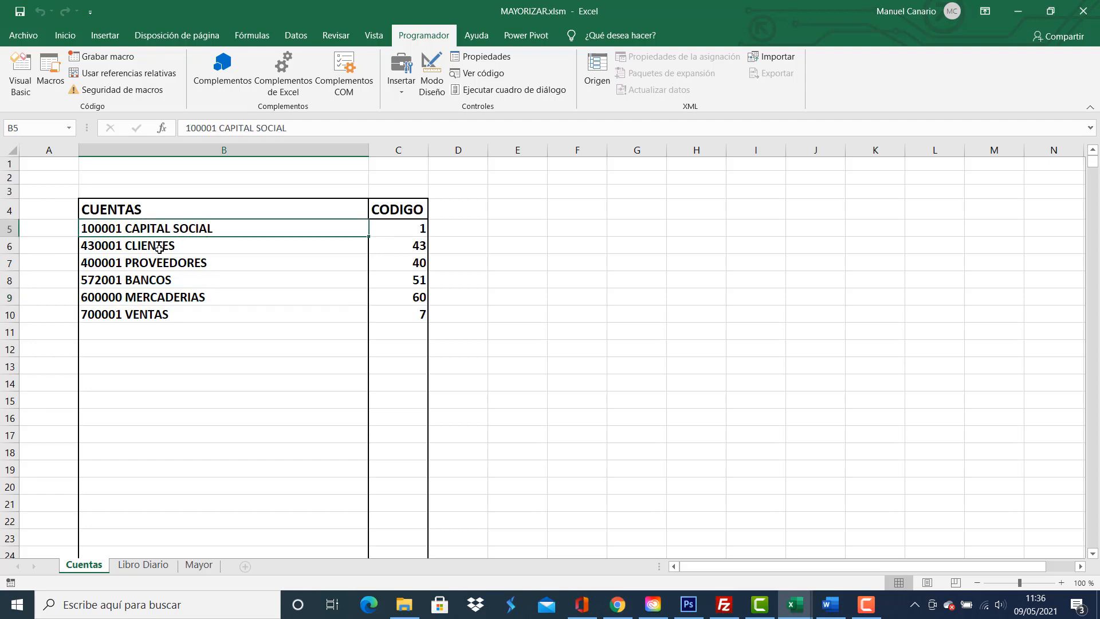
pyautogui.click(159, 248)
pyautogui.click(183, 262)
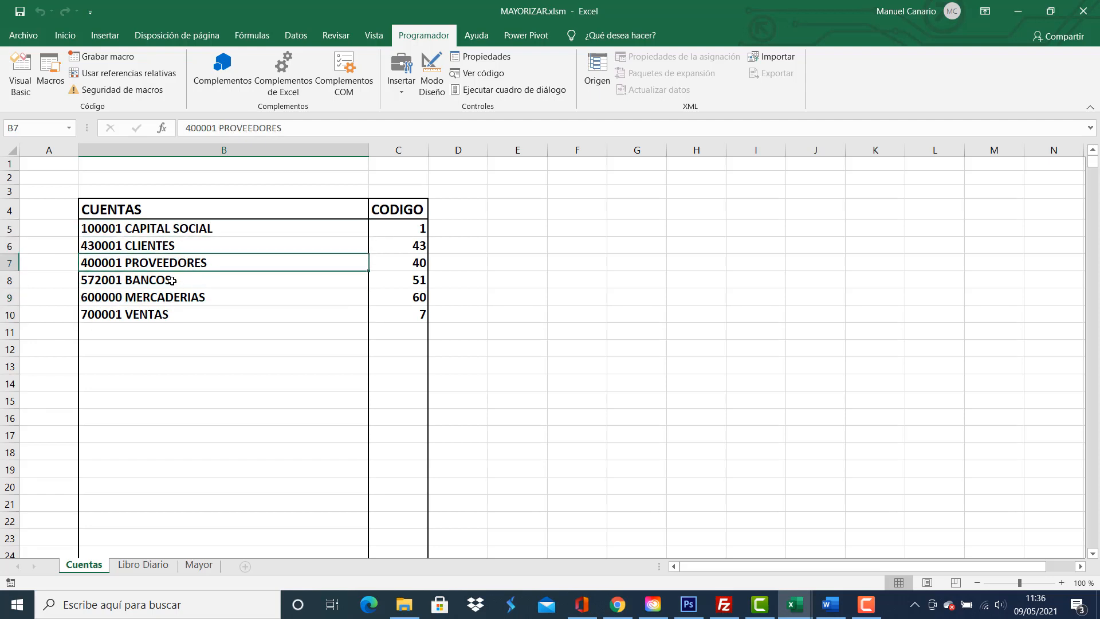
pyautogui.click(171, 280)
pyautogui.click(178, 295)
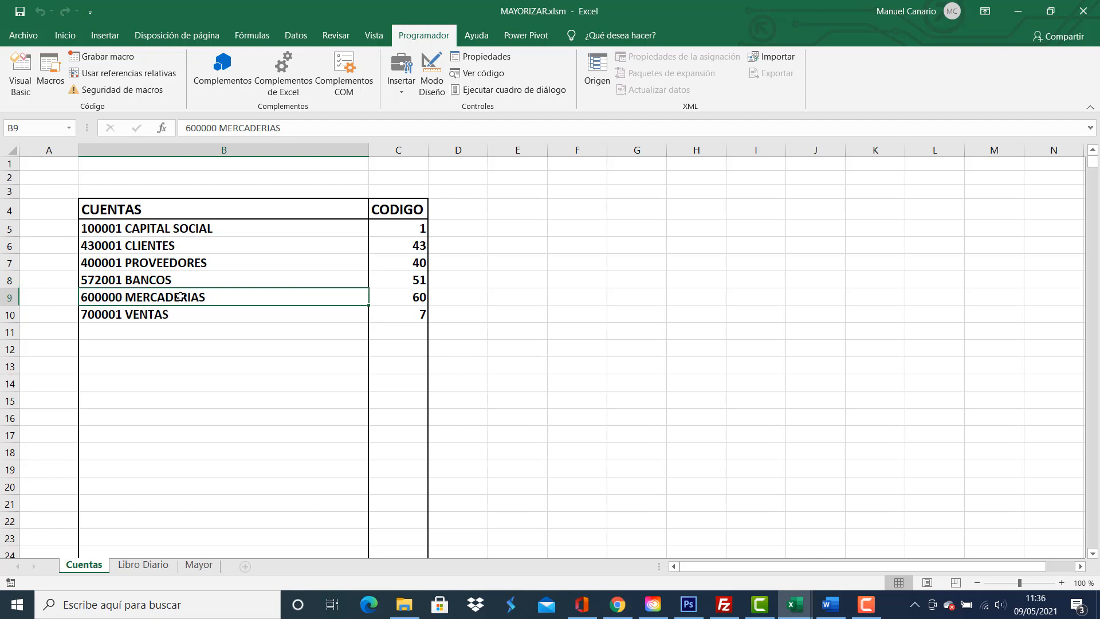
# - Examine the code assigned to each account in the CODIGO column
pyautogui.click(401, 231)
pyautogui.click(402, 245)
pyautogui.click(401, 264)
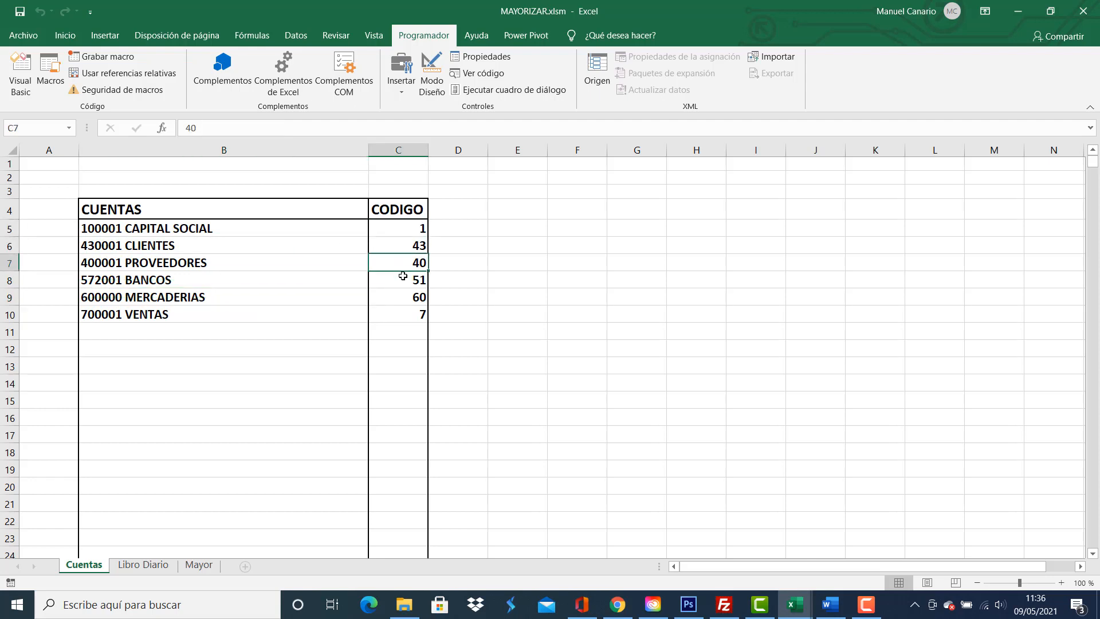
pyautogui.click(403, 279)
pyautogui.click(397, 296)
pyautogui.click(400, 314)
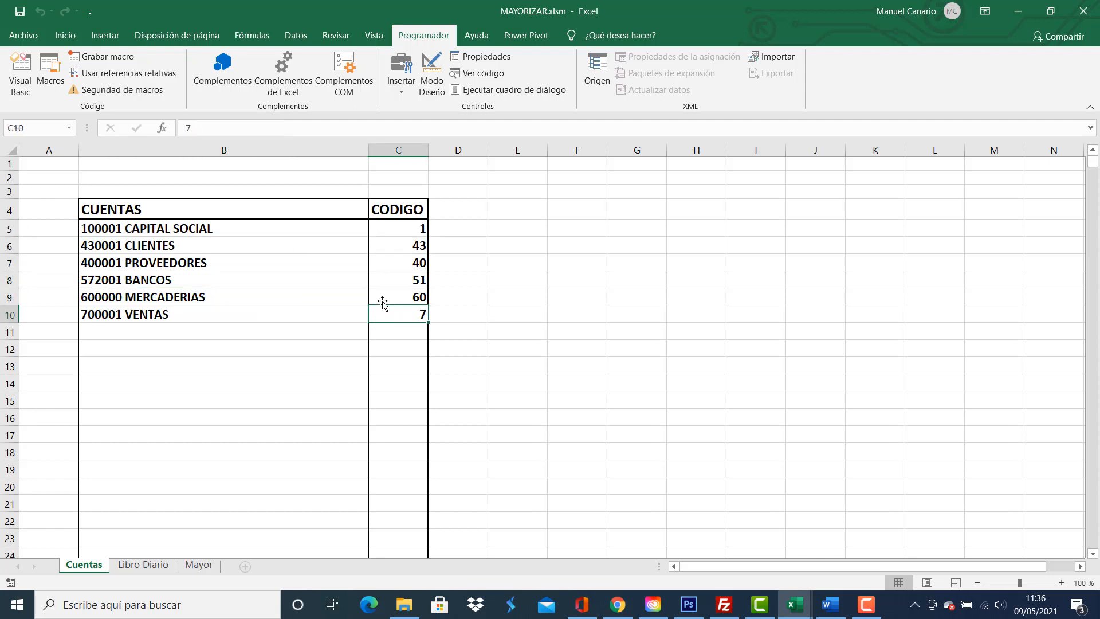
pyautogui.click(406, 228)
pyautogui.click(405, 245)
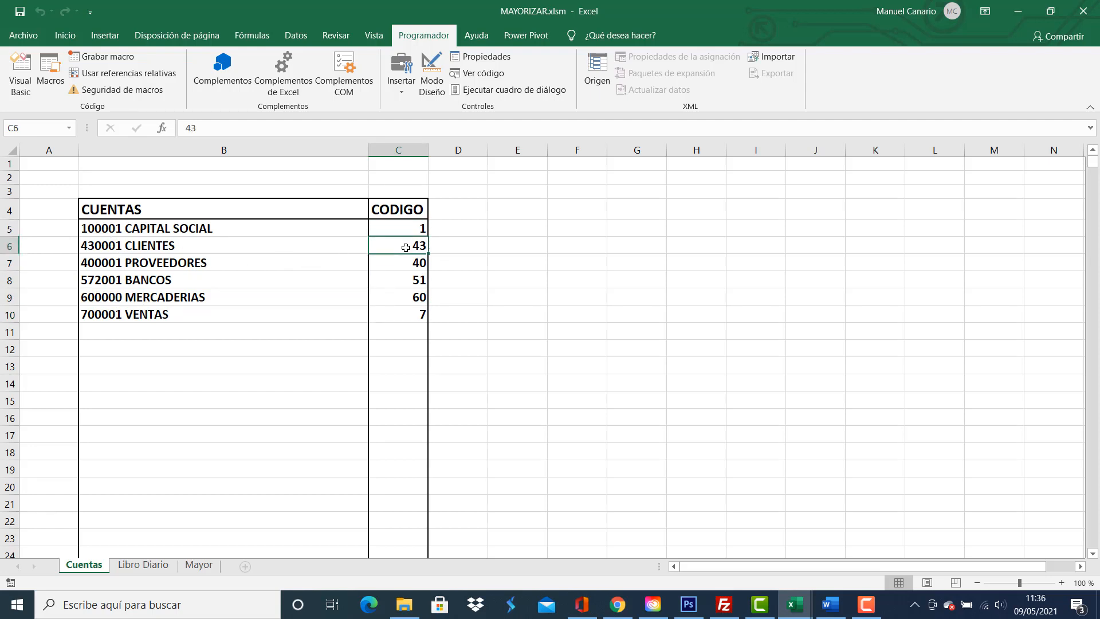
pyautogui.click(399, 263)
pyautogui.click(404, 281)
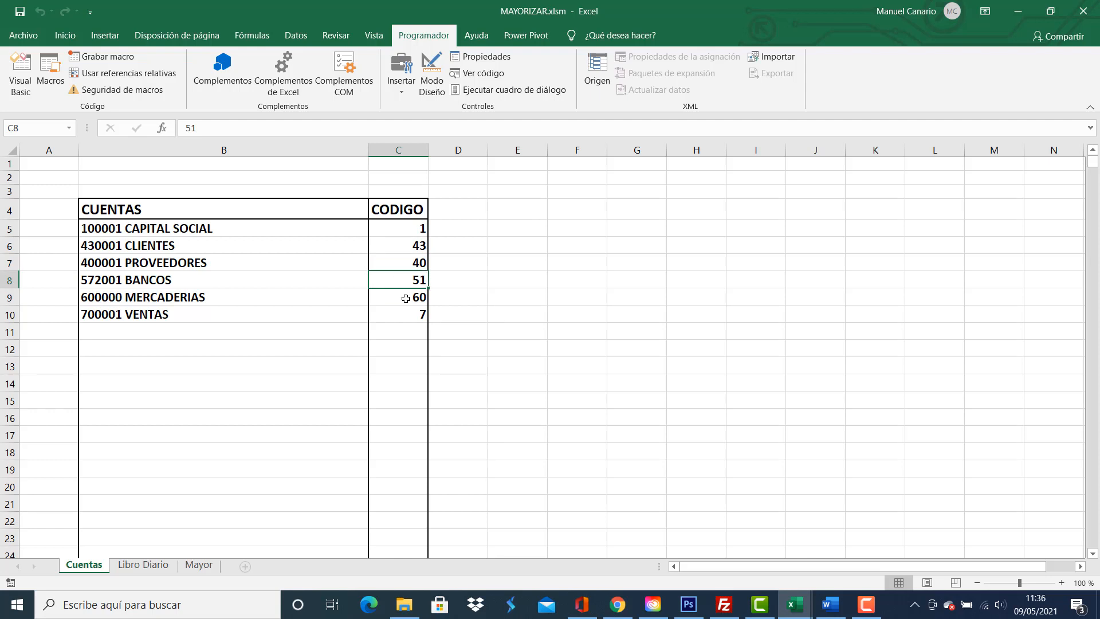
pyautogui.click(405, 297)
pyautogui.click(406, 310)
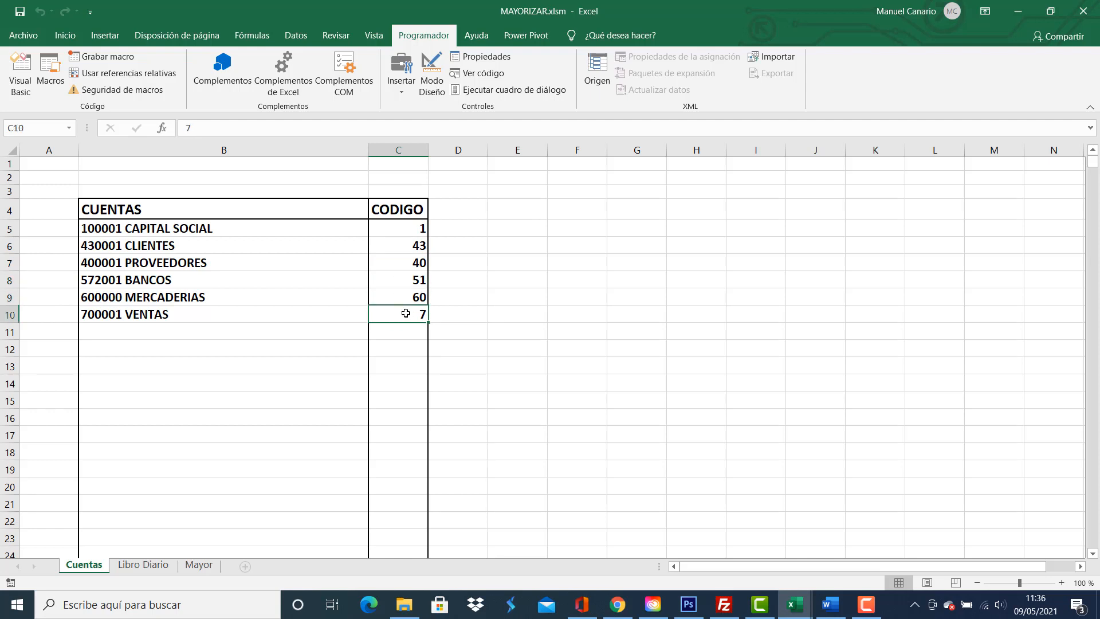
pyautogui.click(395, 231)
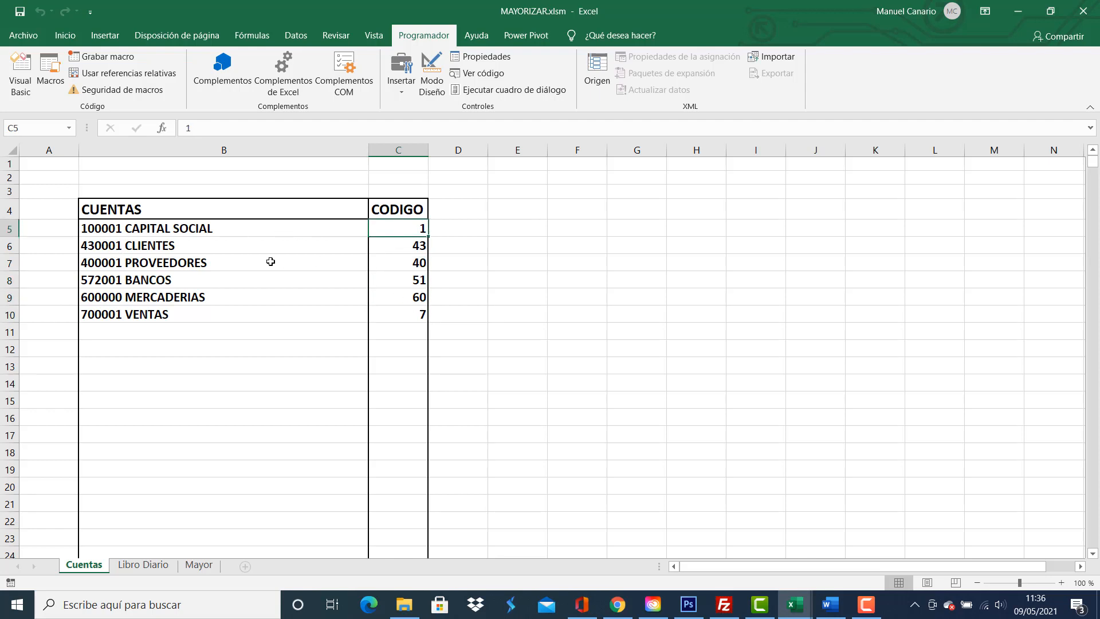
pyautogui.click(165, 229)
pyautogui.click(403, 230)
# - Add entry number 10 in cells A28 and A29 of the Libro Diario sheet, below the last recorded entry
pyautogui.click(144, 565)
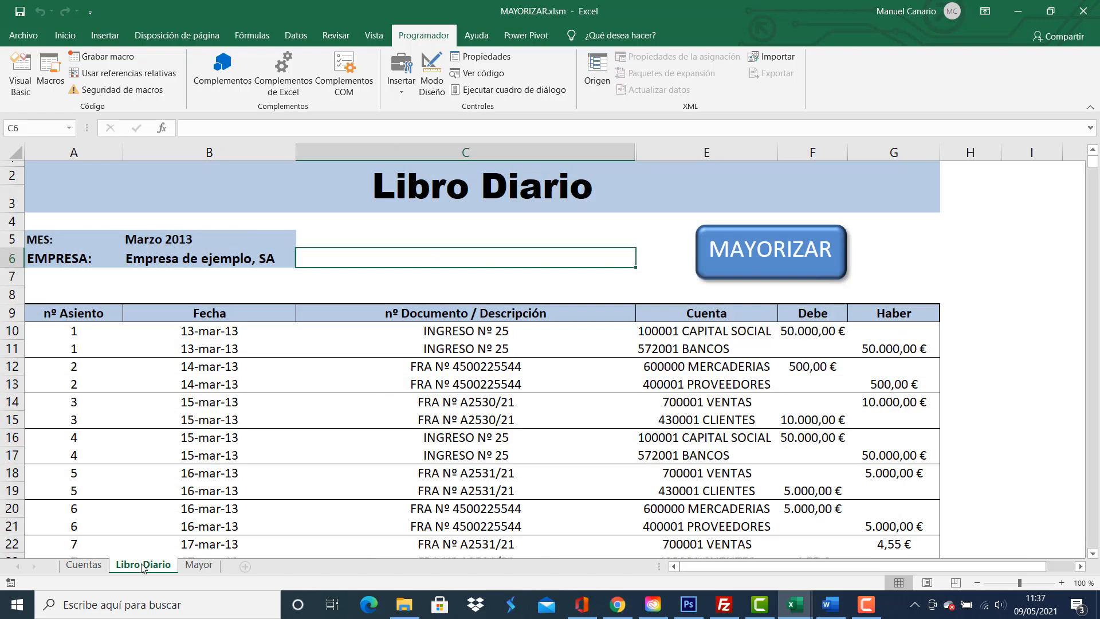
pyautogui.scroll(-3, 354, 304)
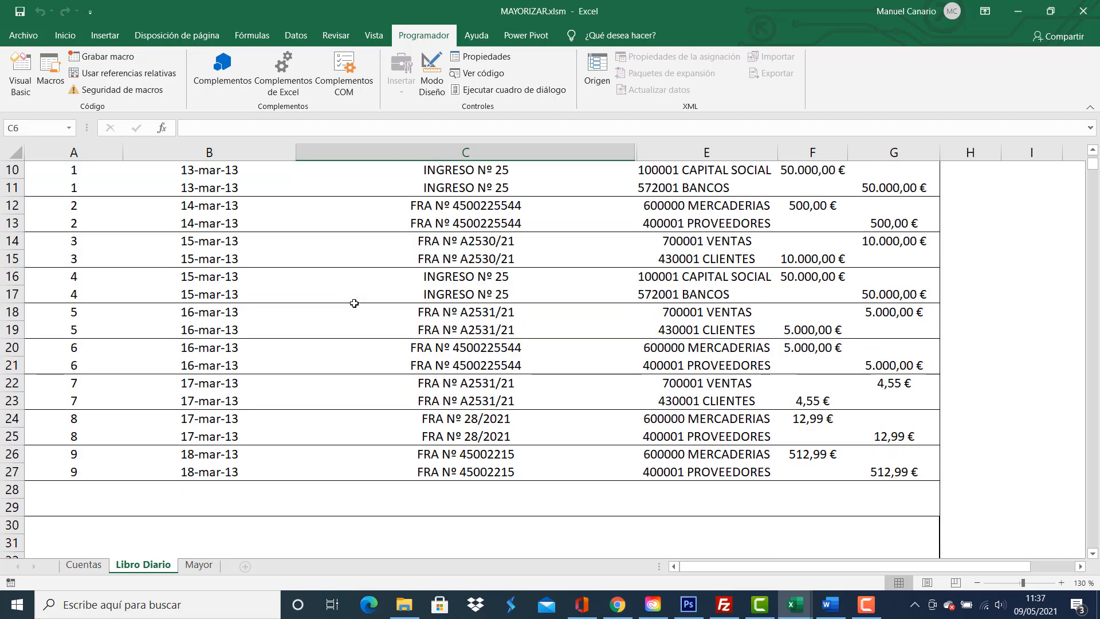
pyautogui.click(83, 488)
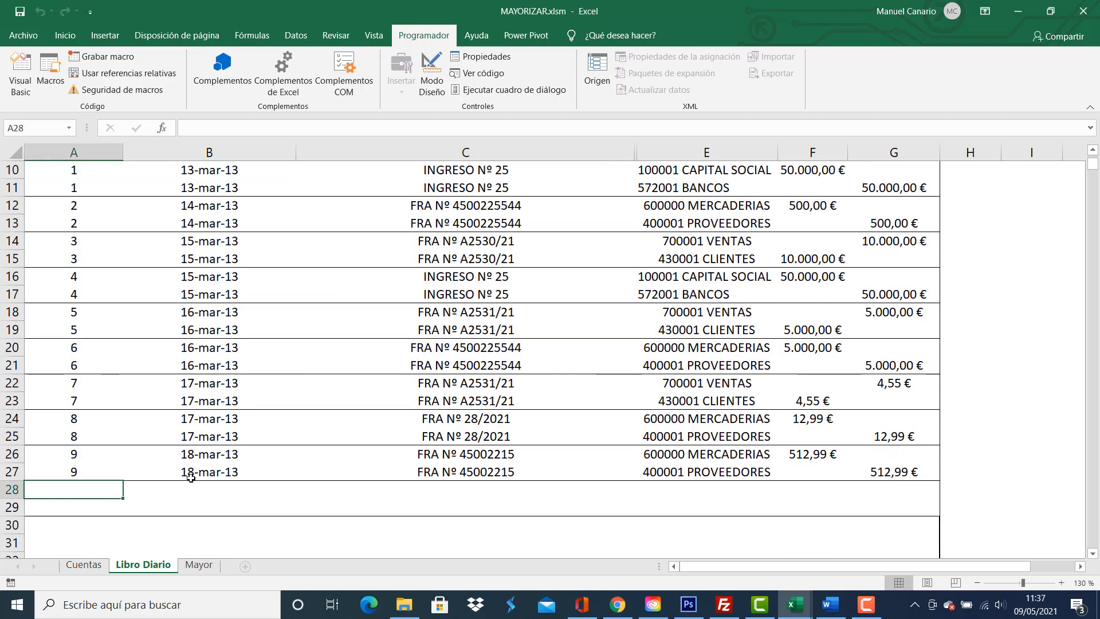
pyautogui.write('10')
pyautogui.press('Return')
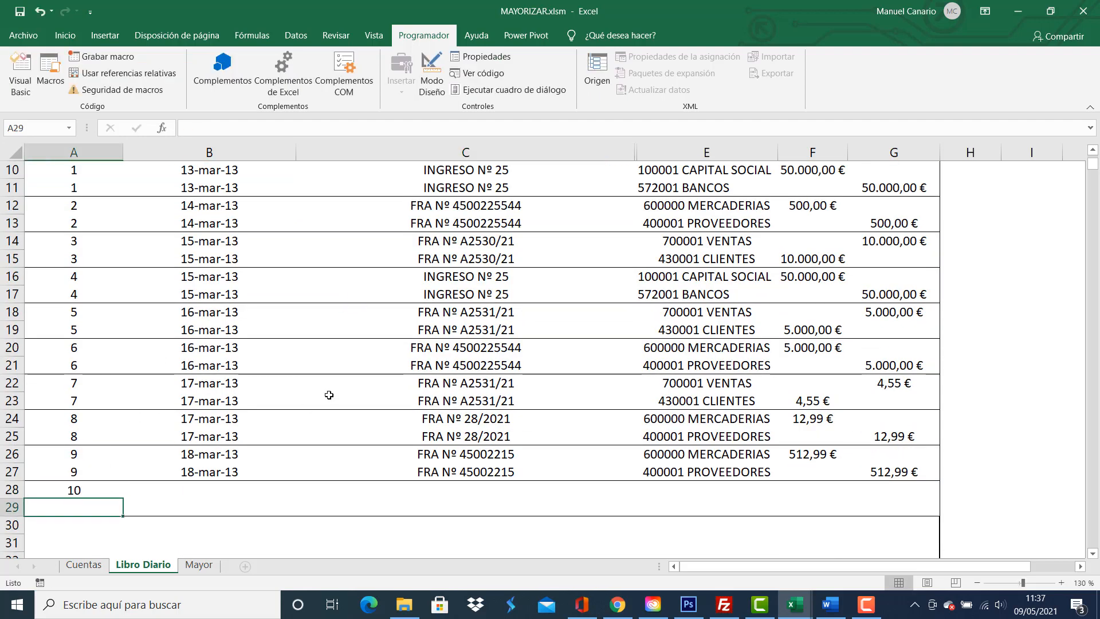
pyautogui.write('10')
pyautogui.press('Return')
# - Enter the date 09/05/2021 in cells B28 and B29 for both lines of entry 10
pyautogui.click(207, 487)
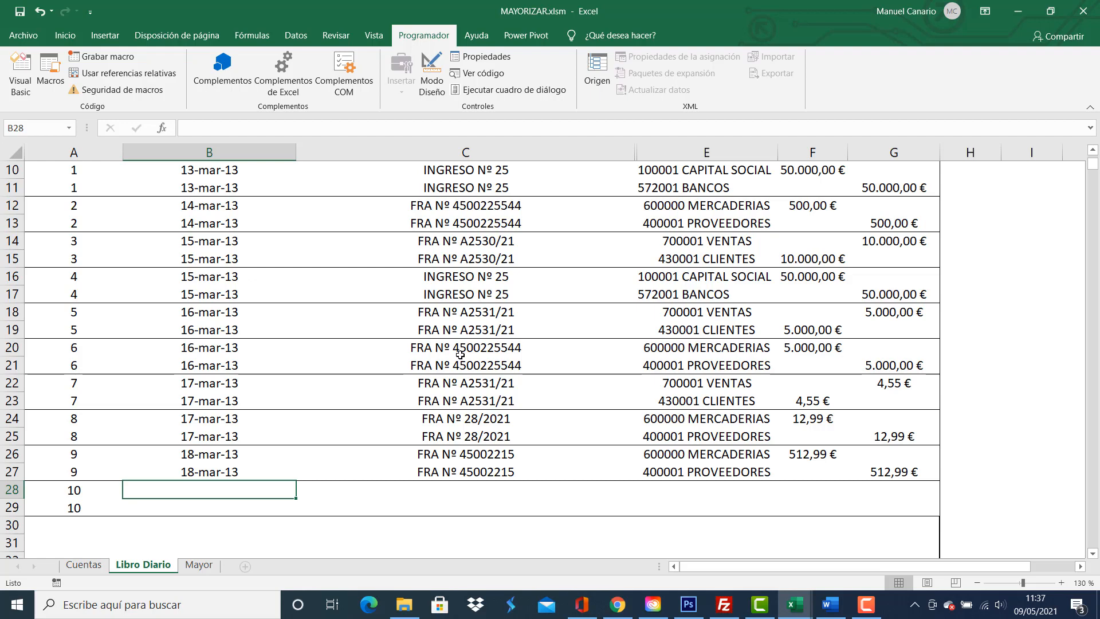
pyautogui.write('09')
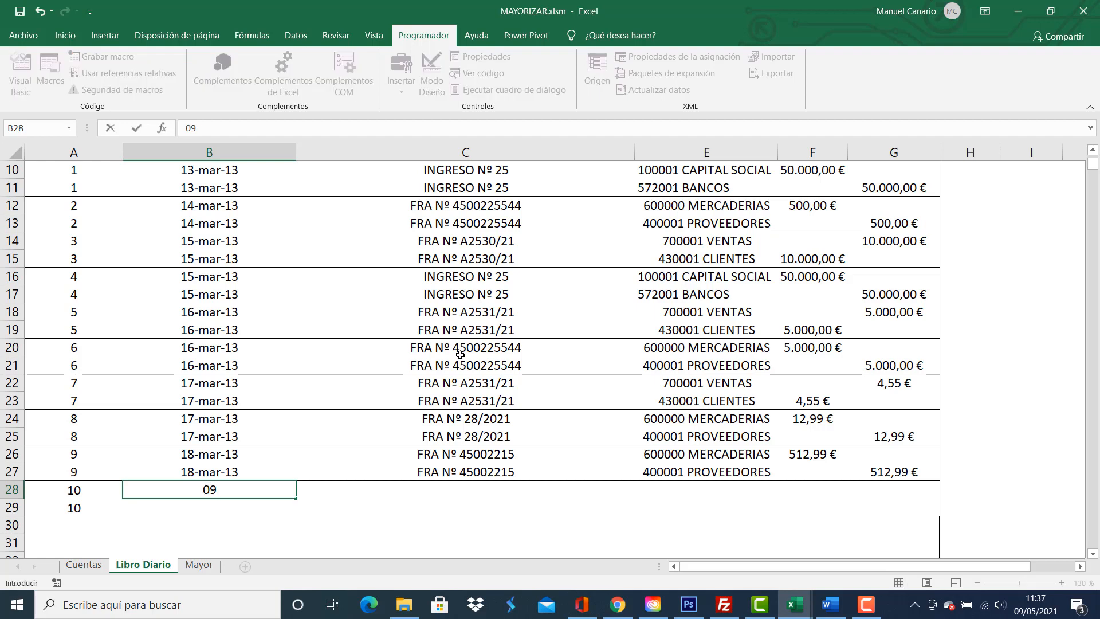
pyautogui.write('/05/2021')
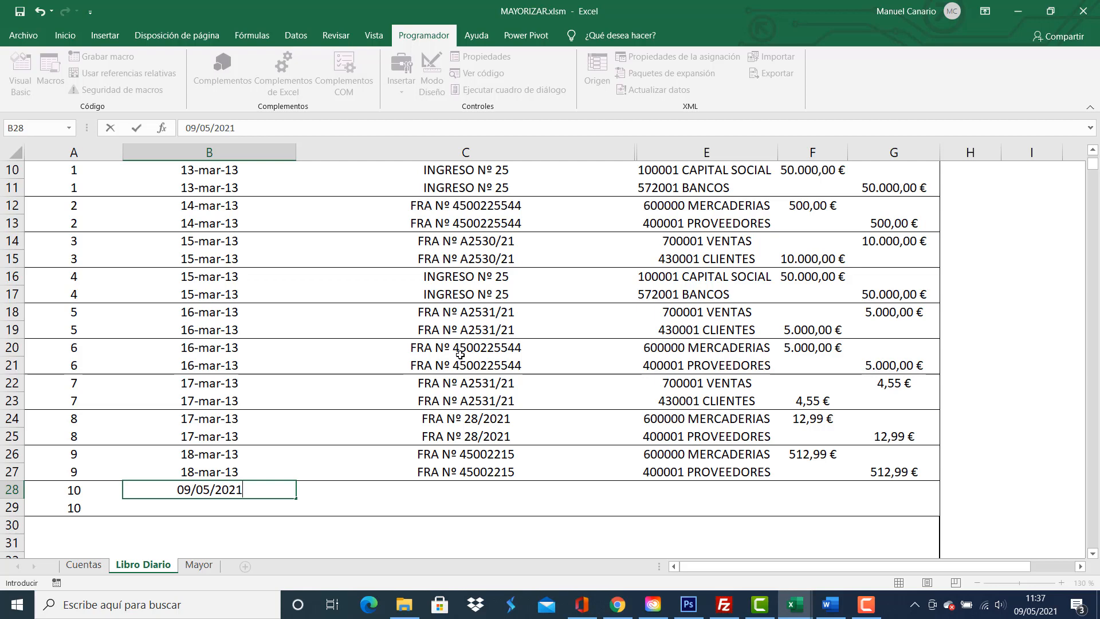
pyautogui.press('Return')
pyautogui.write('09')
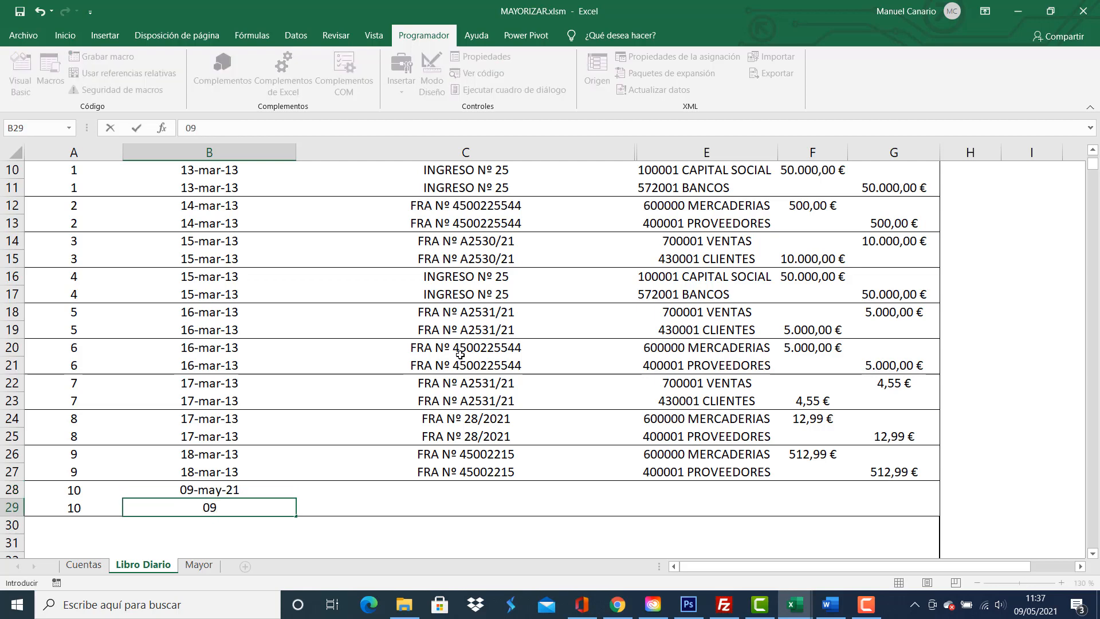
pyautogui.write('/05/20221')
pyautogui.press('Return')
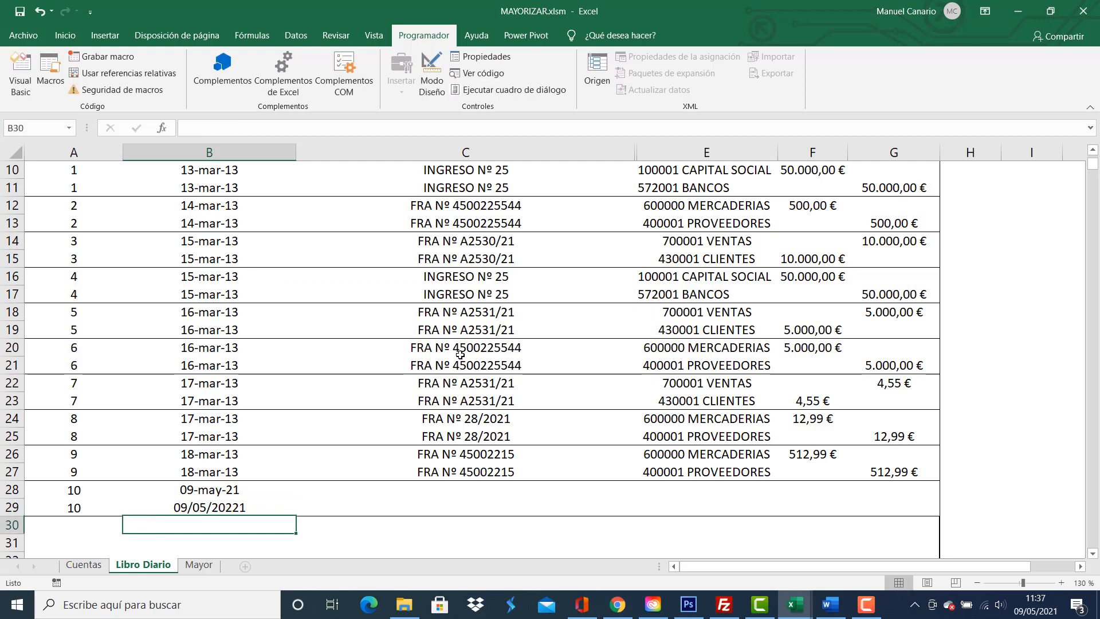
pyautogui.click(232, 508)
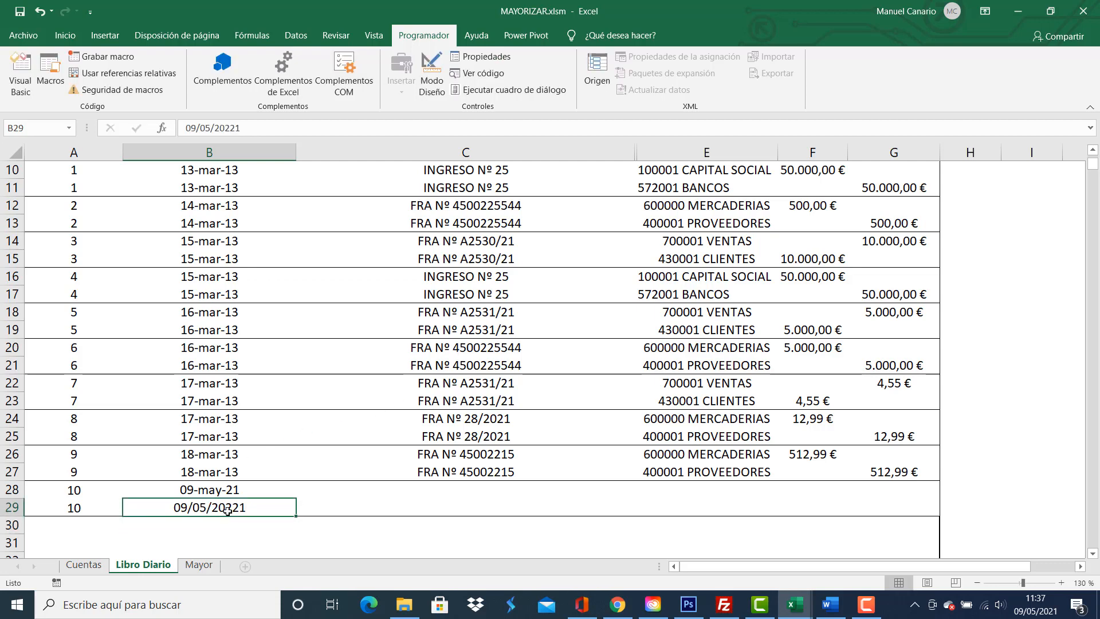
pyautogui.doubleClick(232, 508)
pyautogui.press('BackSpace')
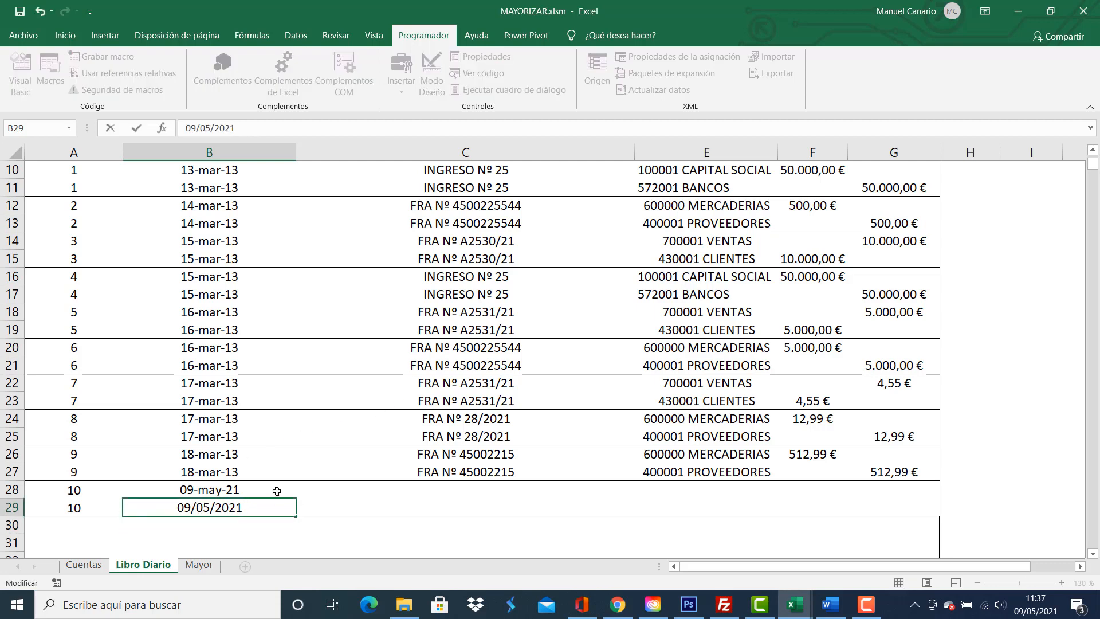
pyautogui.press('Return')
# - Copy the invoice description FRA Nº A2531/21 from C22 and paste its value into C28 and C29 for entry 10
pyautogui.click(466, 491)
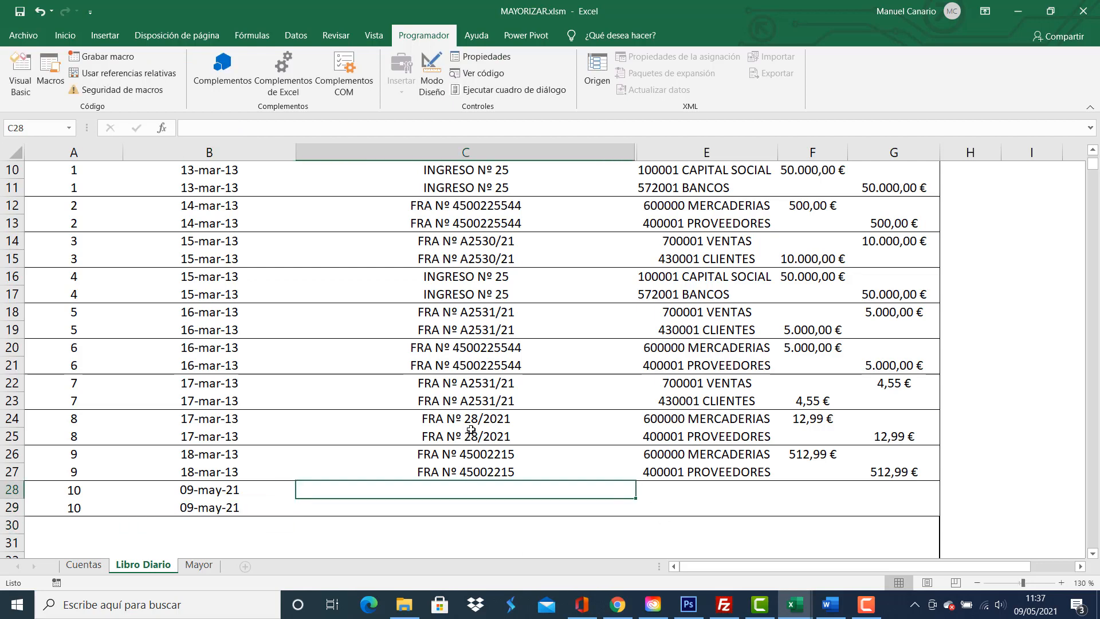
pyautogui.click(475, 421)
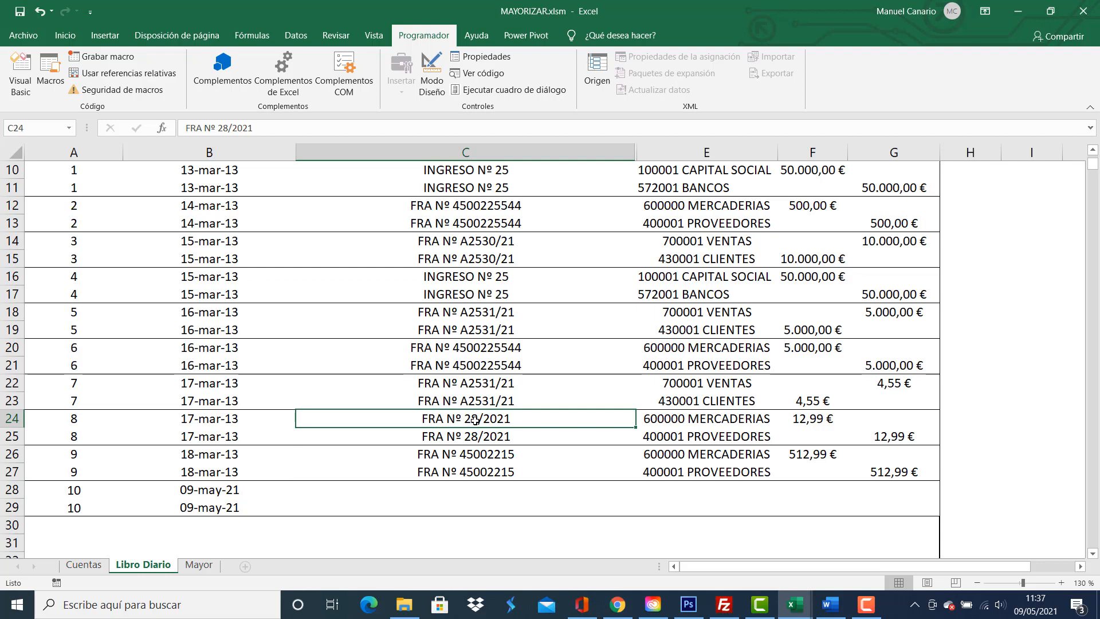
pyautogui.press('Up')
pyautogui.press('Up')
pyautogui.rightClick(470, 382)
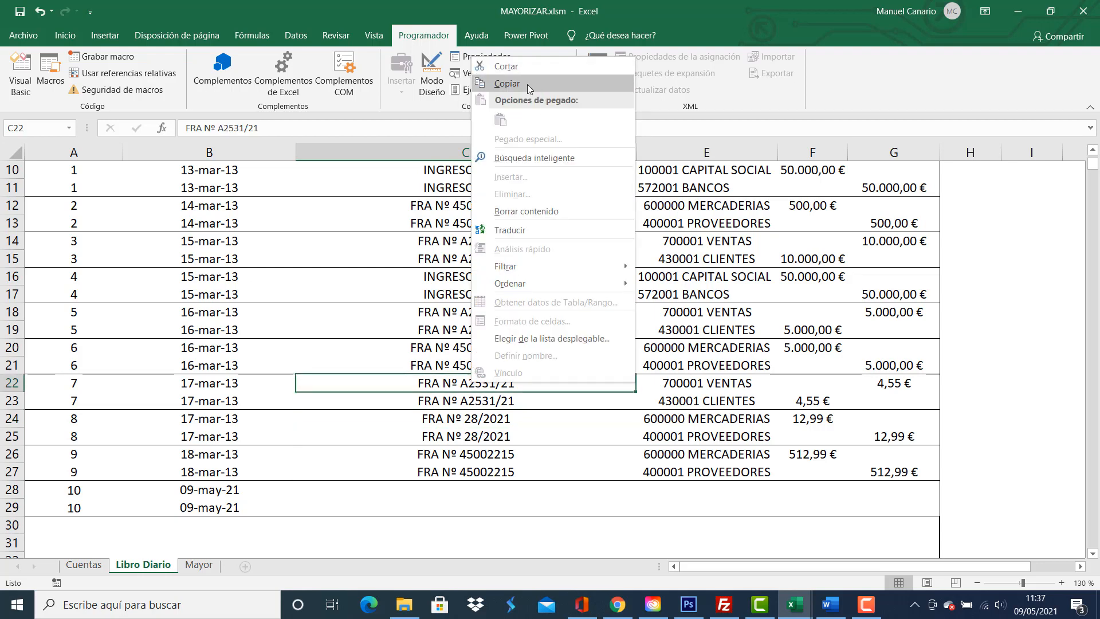
pyautogui.click(493, 82)
pyautogui.click(466, 488)
pyautogui.rightClick(465, 487)
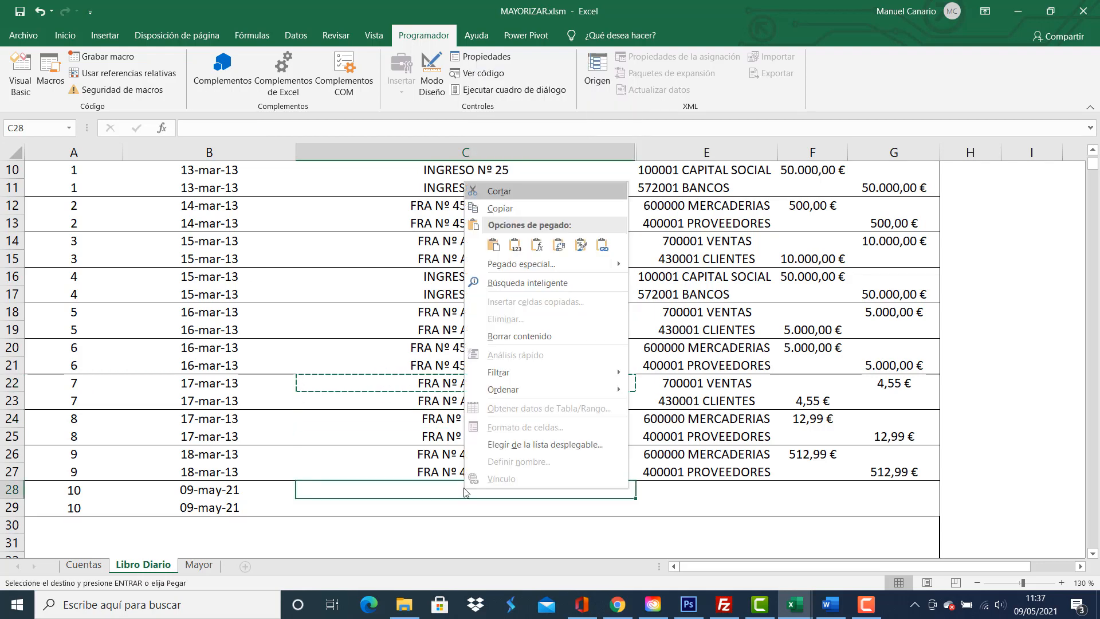
pyautogui.click(515, 245)
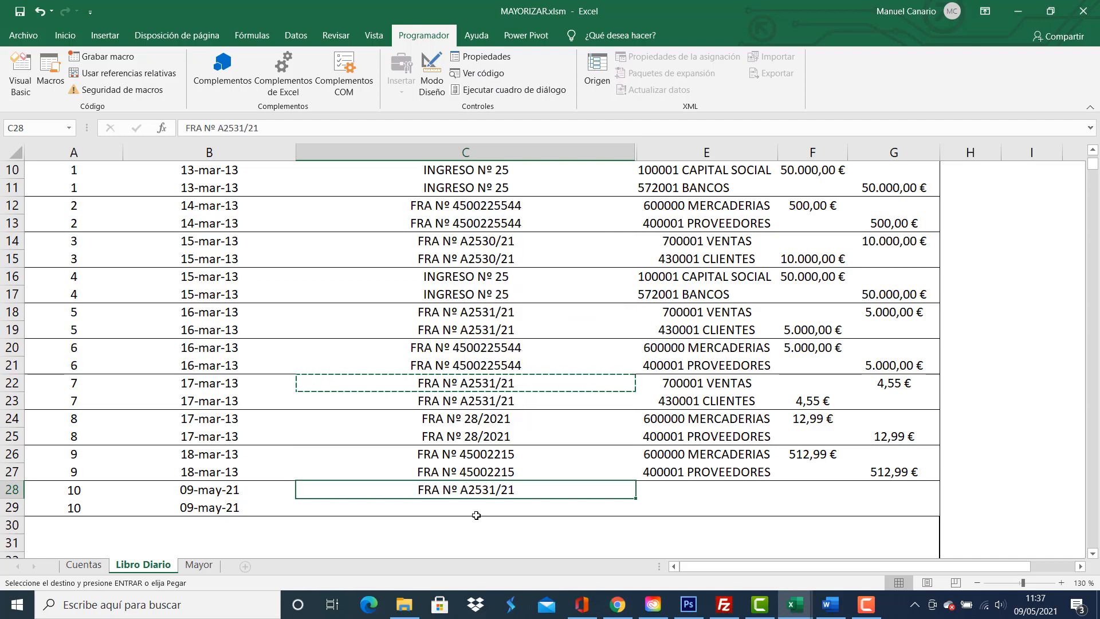
pyautogui.click(477, 503)
pyautogui.rightClick(476, 502)
pyautogui.click(527, 259)
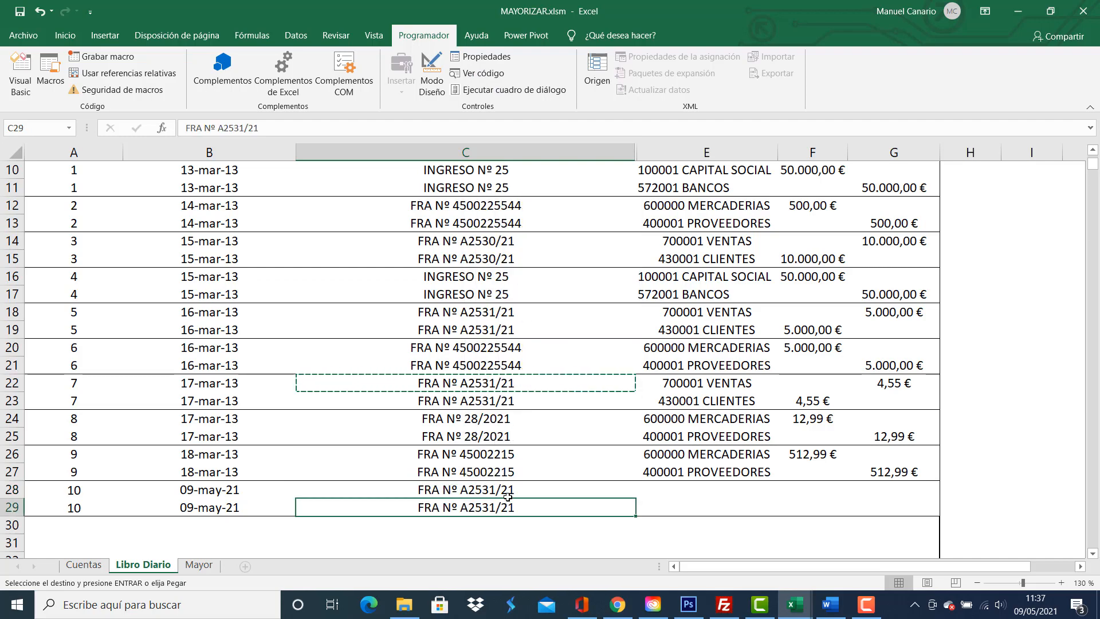
# - Change the invoice description in C28 and C29 to FRA Nº A2532/21
pyautogui.doubleClick(493, 489)
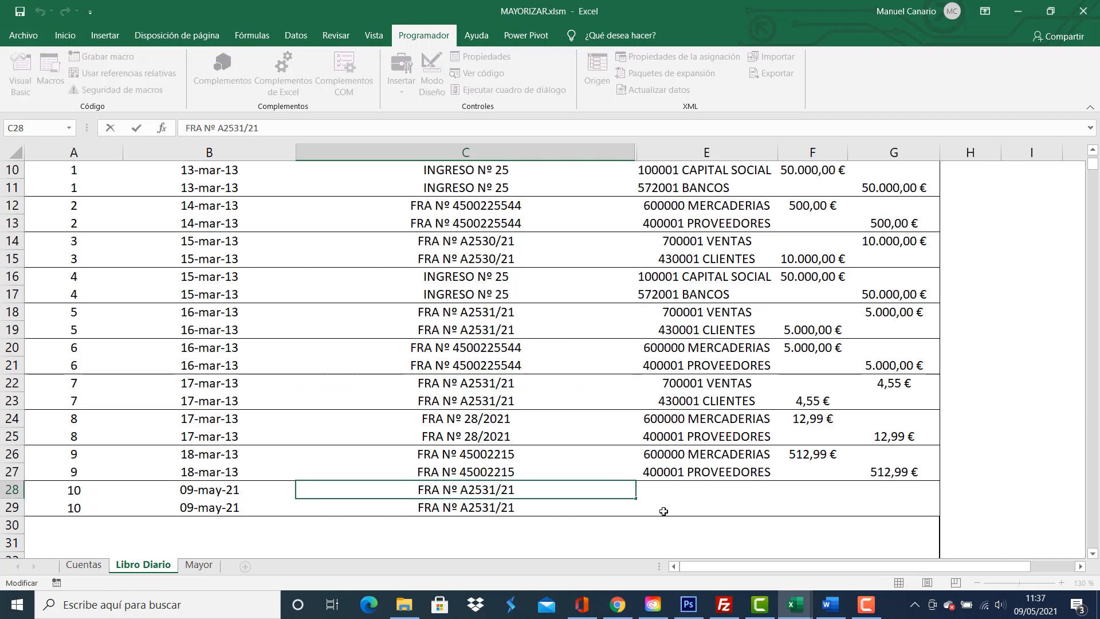
pyautogui.press('BackSpace')
pyautogui.write('2')
pyautogui.press('Return')
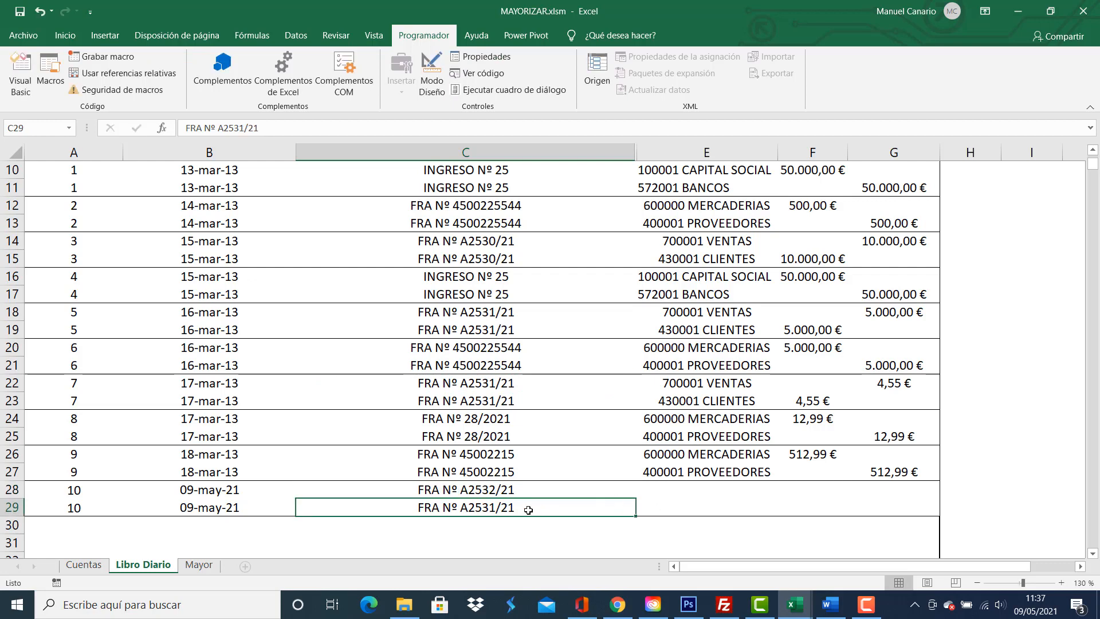
pyautogui.doubleClick(494, 508)
pyautogui.press('BackSpace')
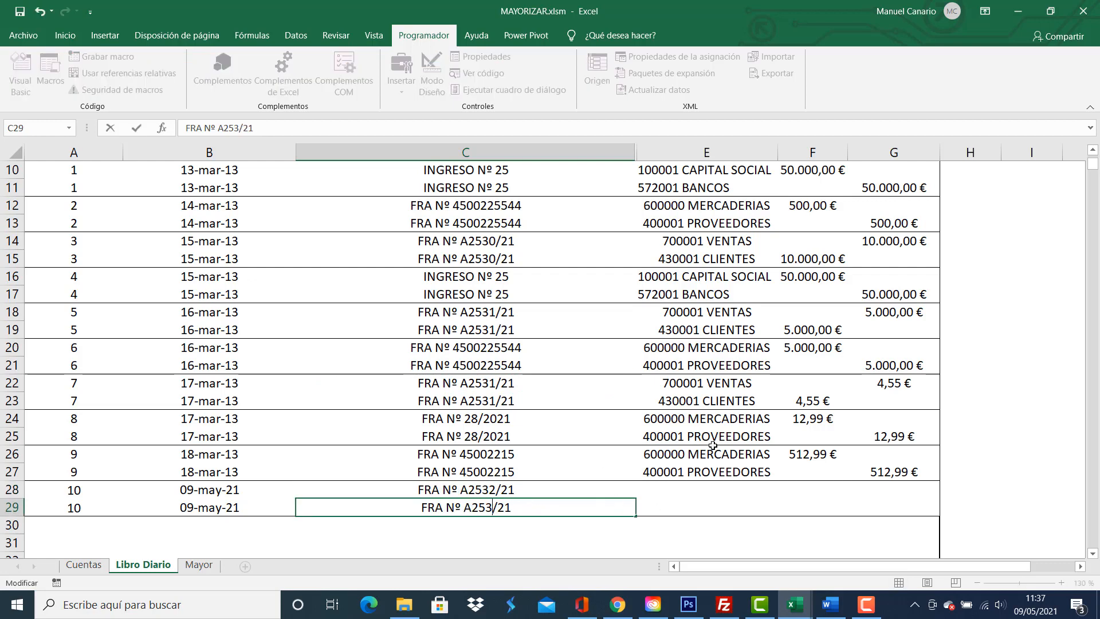
pyautogui.write('2')
# - Assign the account 700001 VENTAS to the first line of entry 10, in cell E28
pyautogui.click(686, 487)
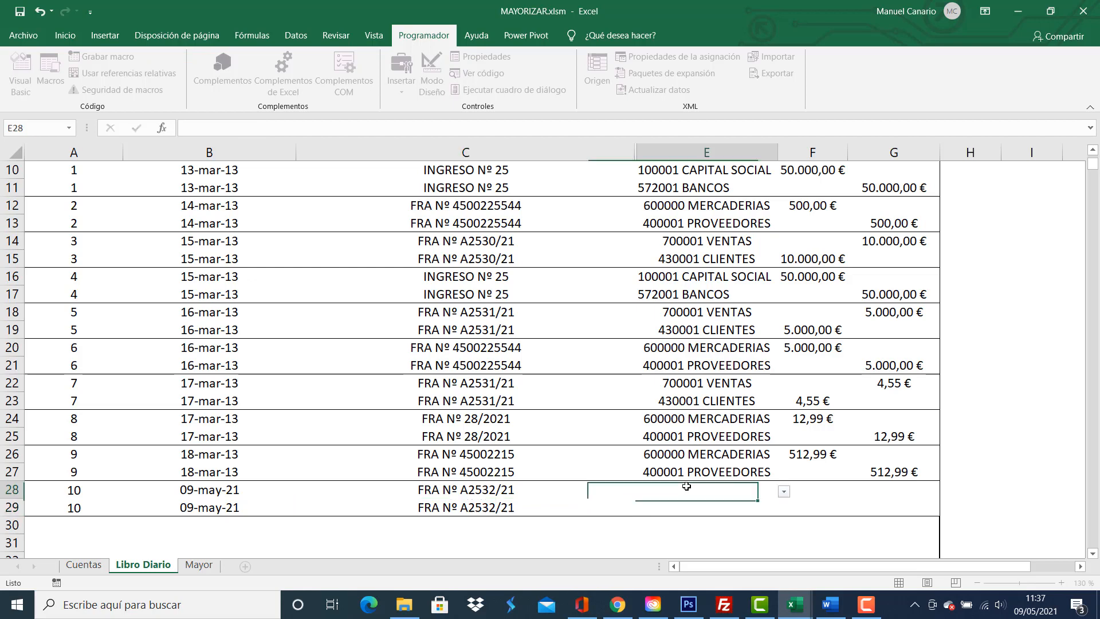
pyautogui.scroll(3, 731, 338)
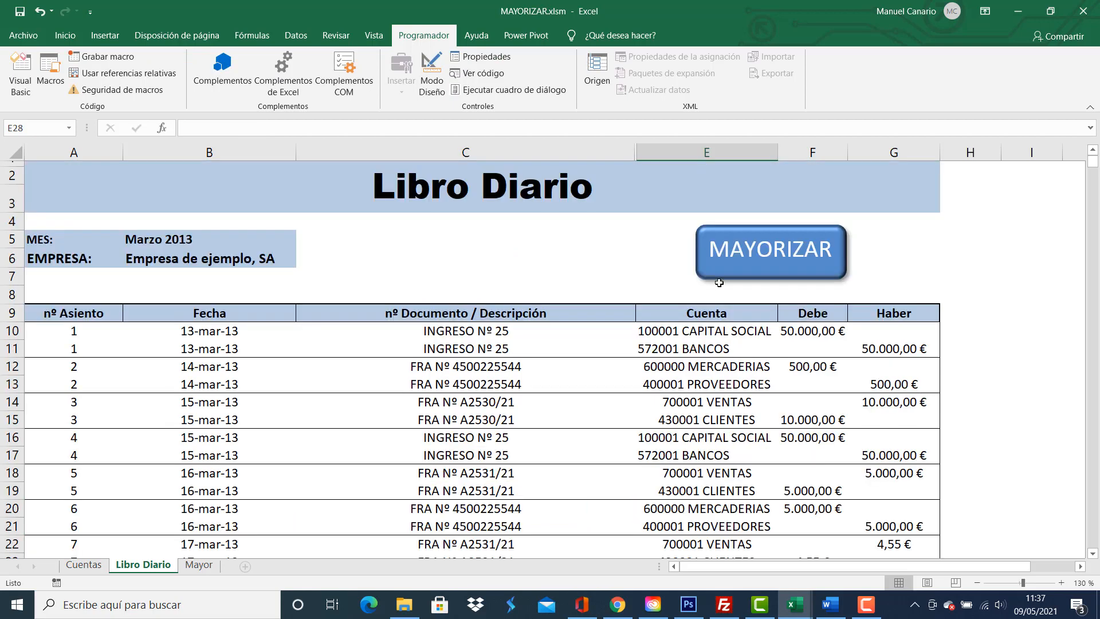
pyautogui.scroll(-5, 704, 348)
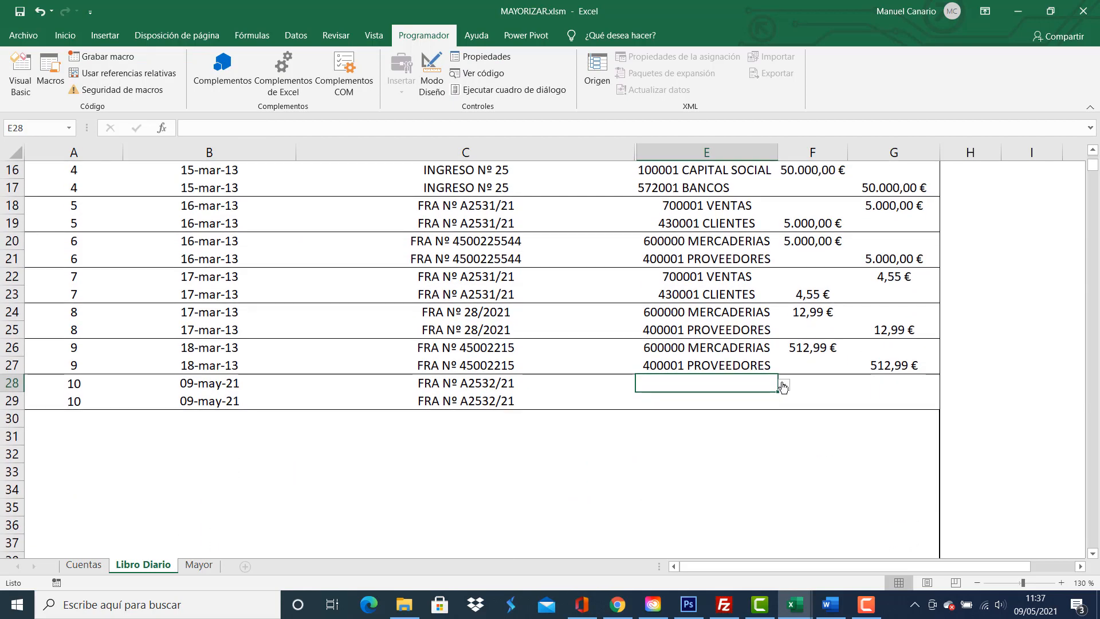
pyautogui.click(787, 389)
pyautogui.click(781, 406)
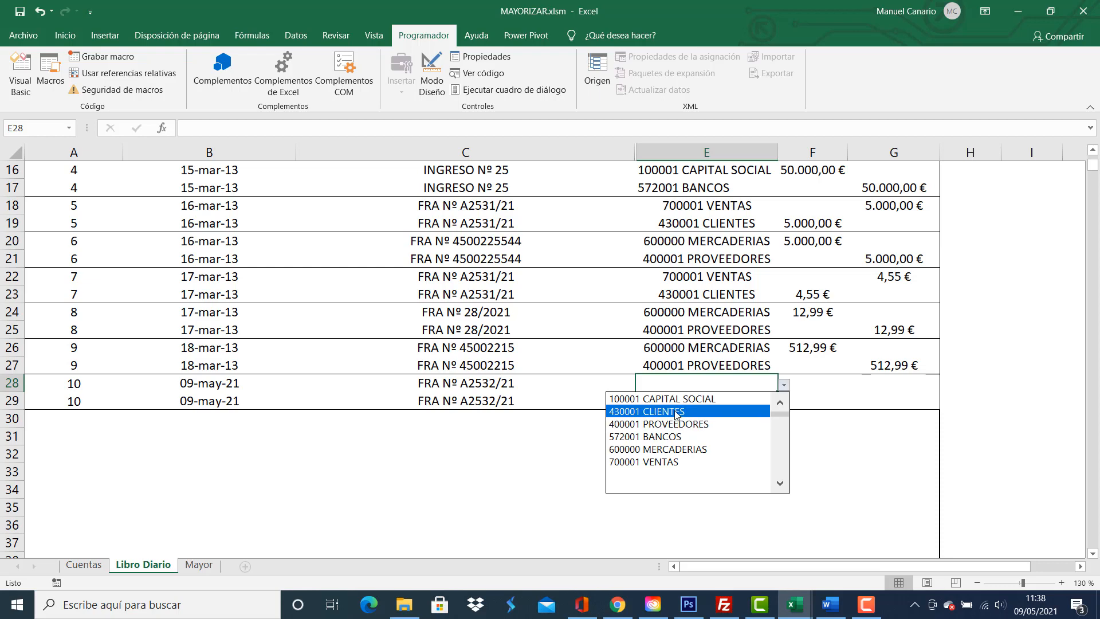
pyautogui.click(667, 462)
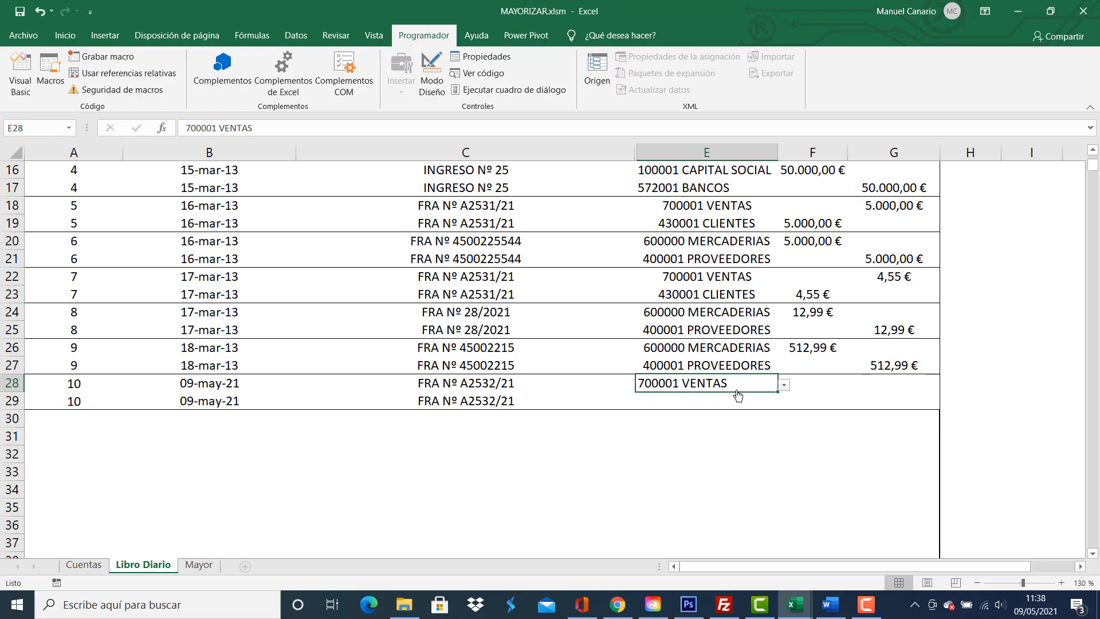
# - Enter 500 as the Haber amount of the VENTAS line, in cell G28
pyautogui.click(897, 383)
pyautogui.scroll(5, 897, 383)
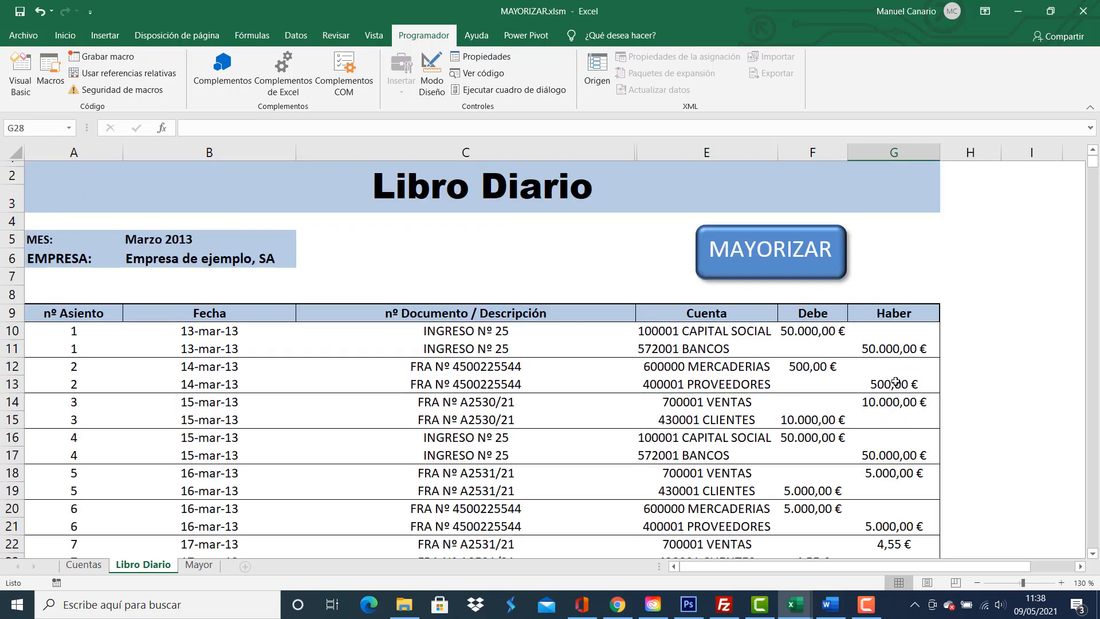
pyautogui.scroll(-2, 876, 366)
pyautogui.scroll(-2, 847, 394)
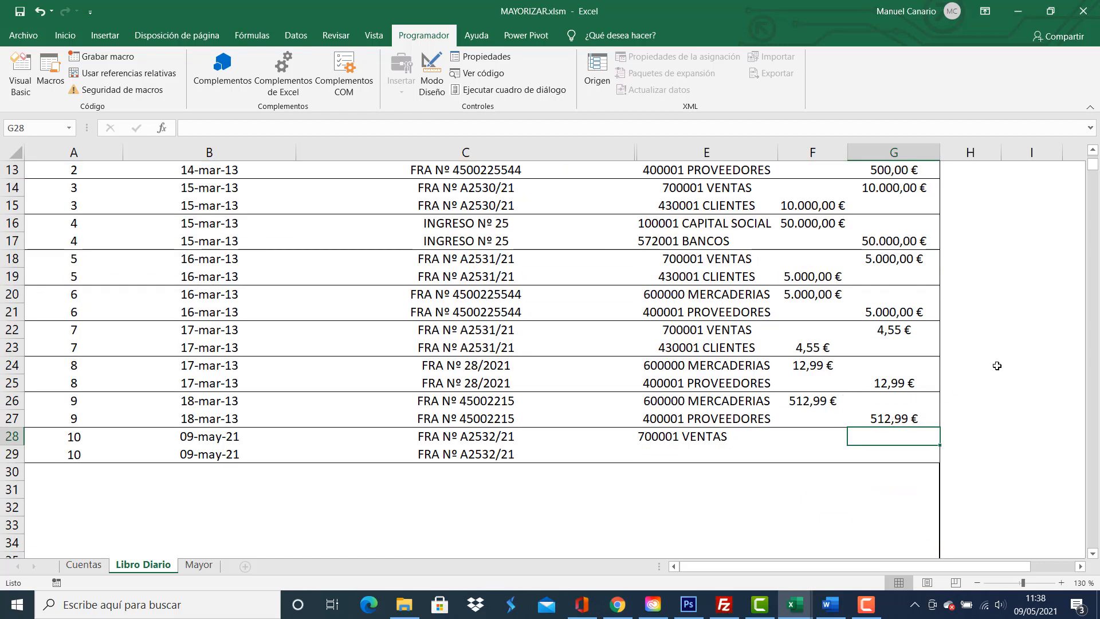
pyautogui.write('500')
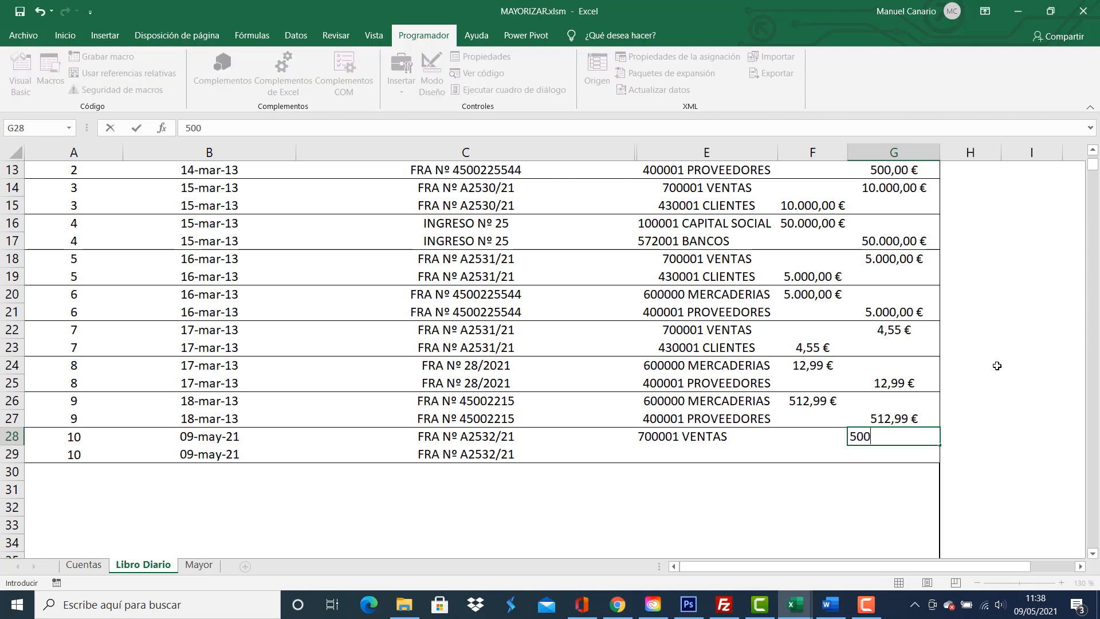
pyautogui.press('Return')
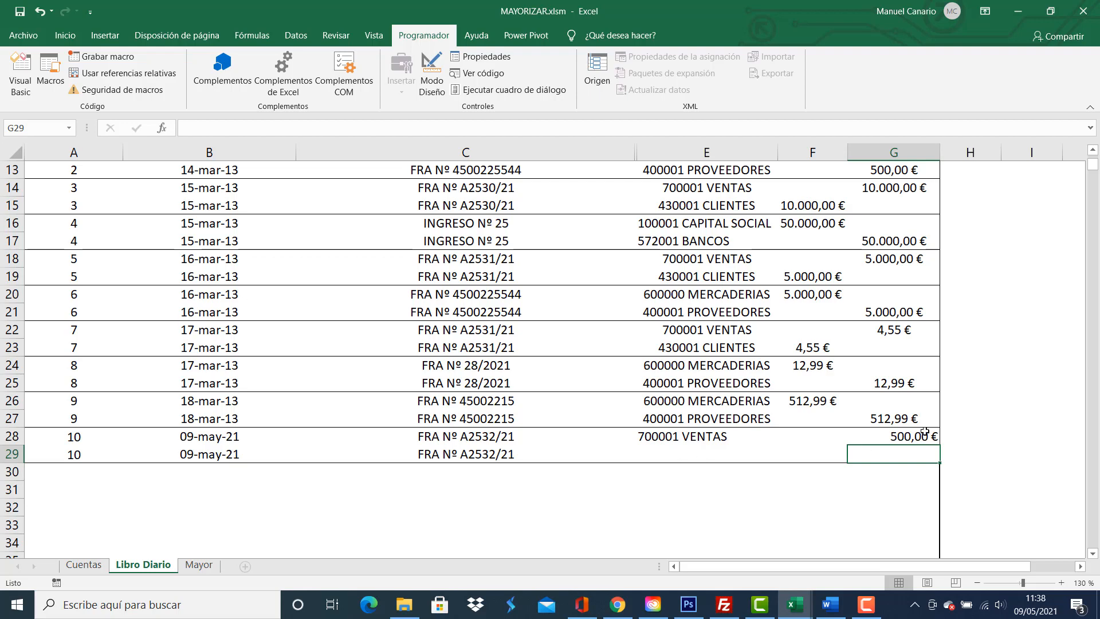
# - Assign the account 430001 CLIENTES to the second line of entry 10, in cell E29
pyautogui.click(687, 457)
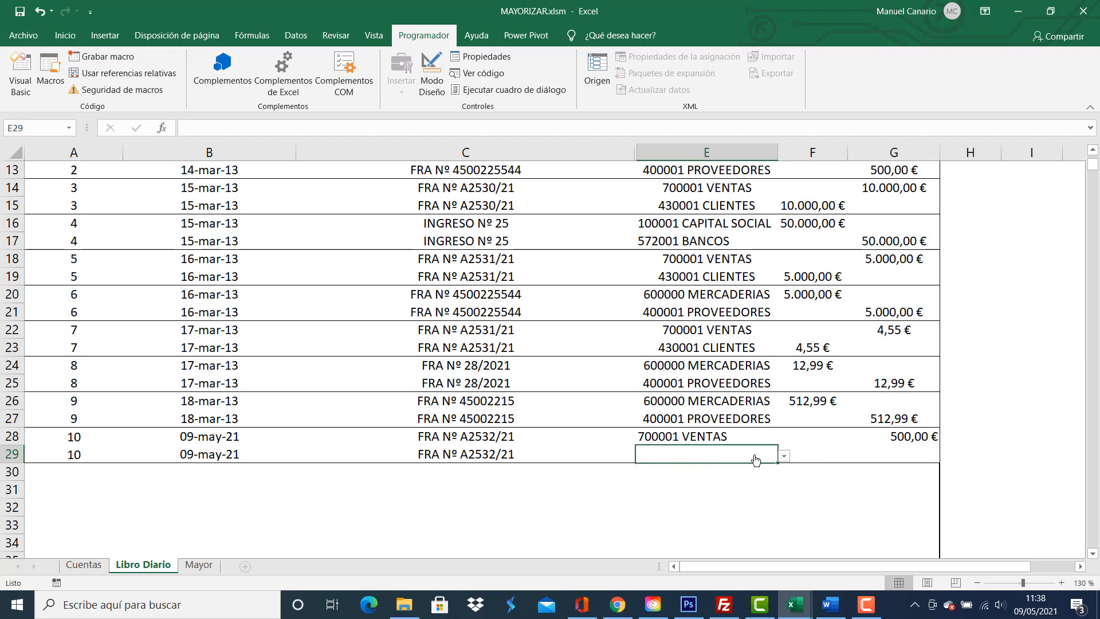
pyautogui.click(785, 456)
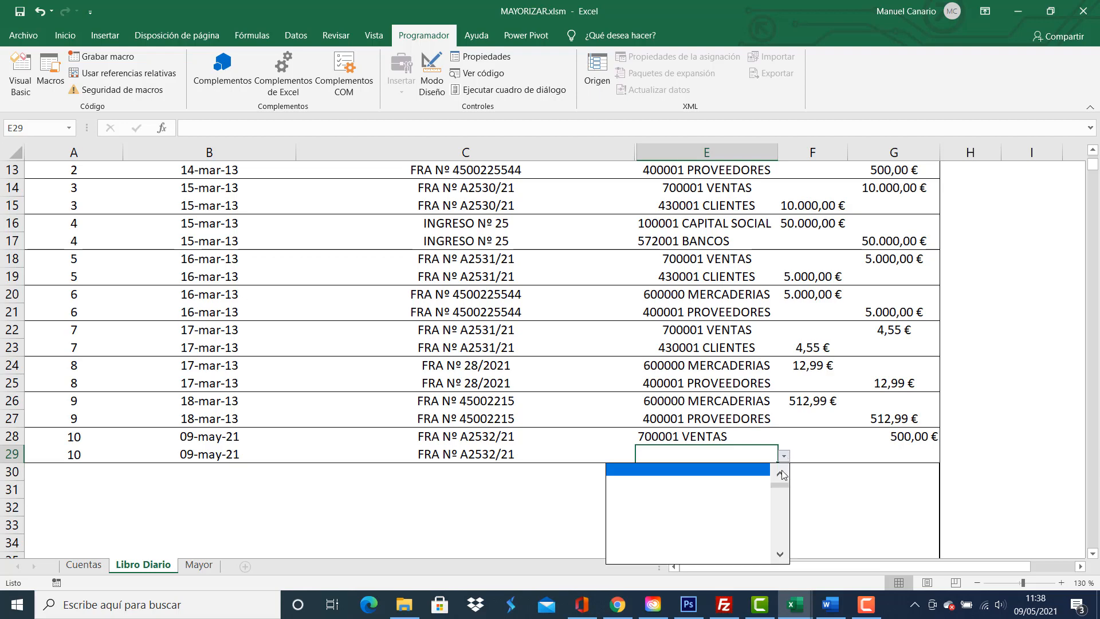
pyautogui.click(781, 474)
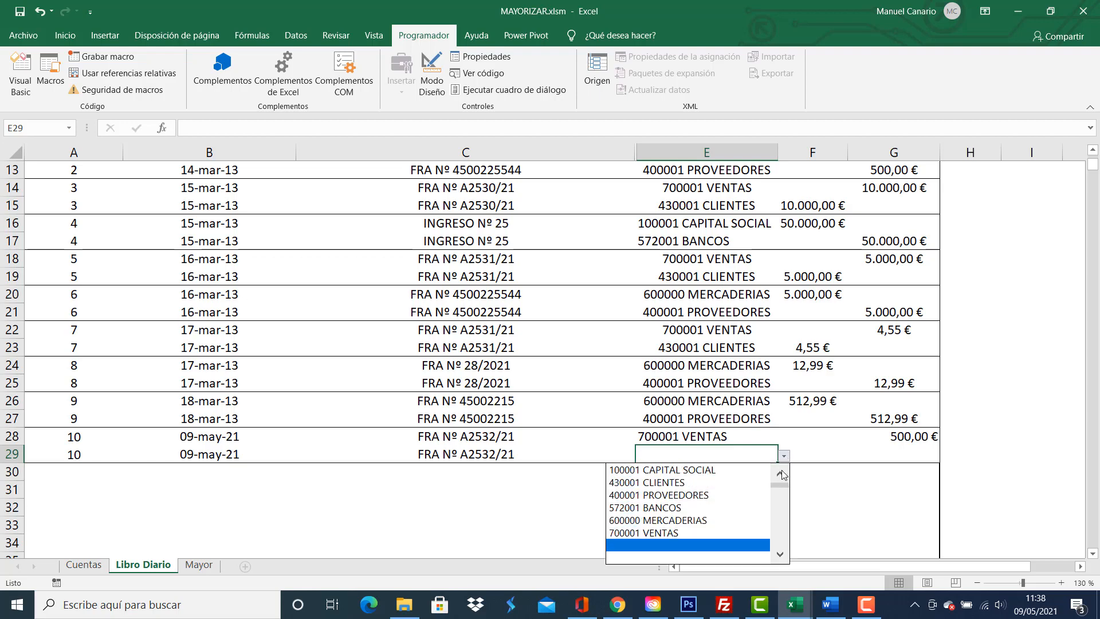
pyautogui.press('Up')
pyautogui.press('Up')
pyautogui.press('Up')
pyautogui.press('Up')
pyautogui.press('Up')
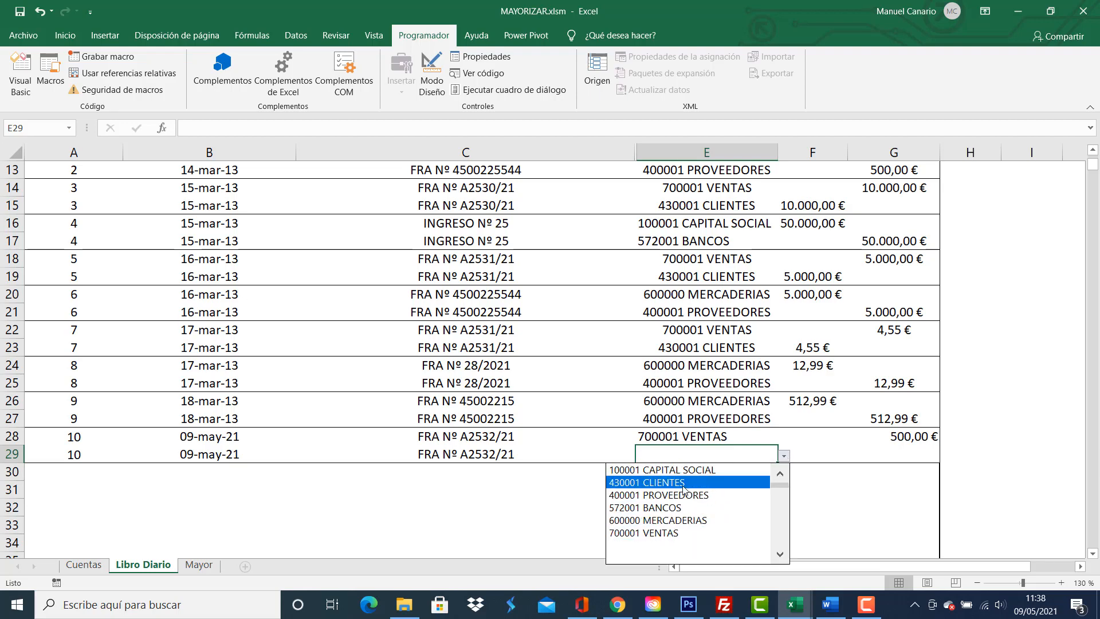
pyautogui.press('Return')
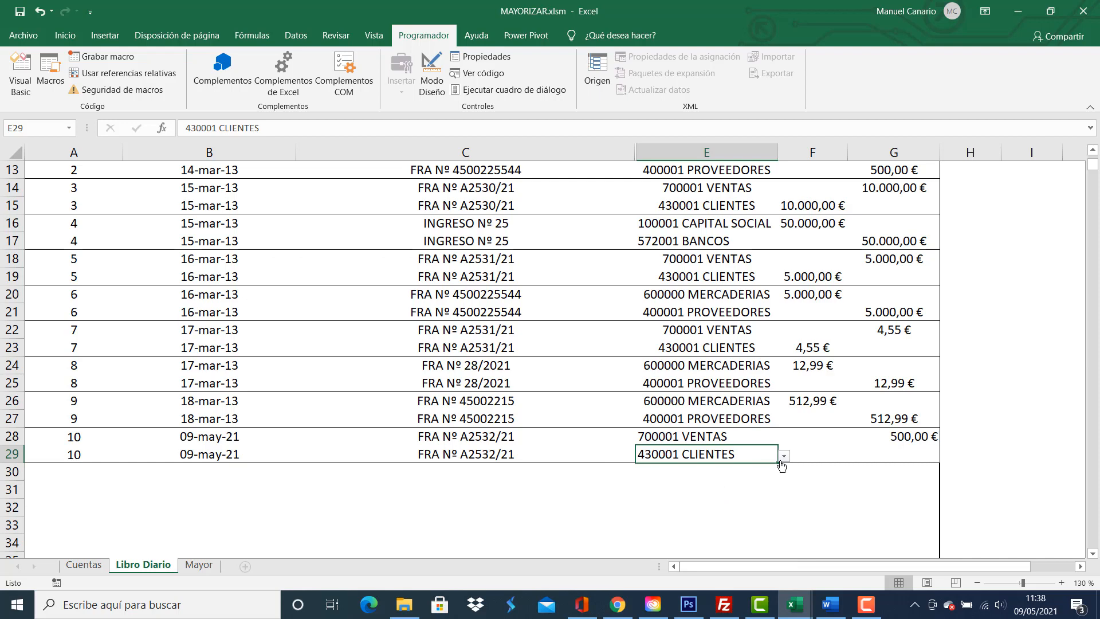
# - Enter 500 as the Debe amount of the CLIENTES line, in cell F29
pyautogui.click(827, 460)
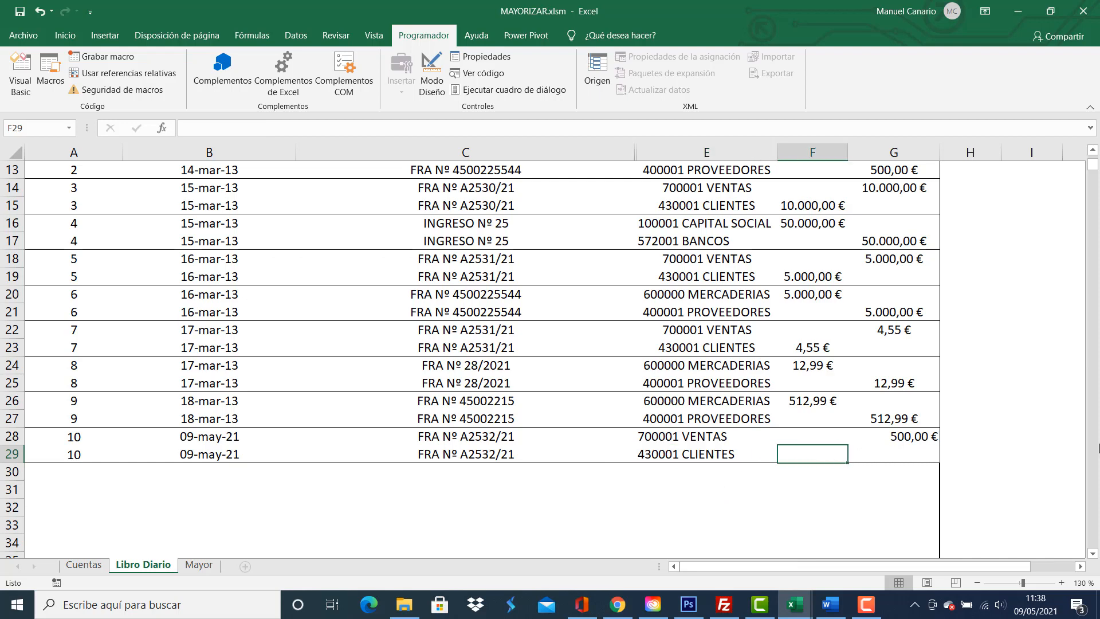
pyautogui.write('500')
pyautogui.press('Return')
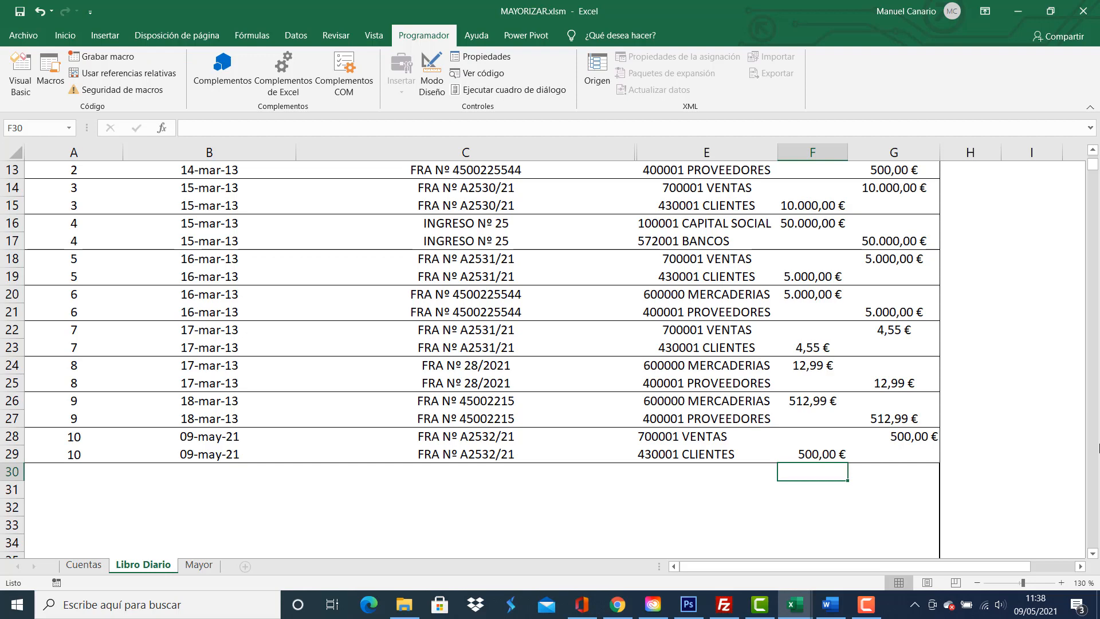
# - Look over the completed journal and run the MAYORIZAR macro to post the entries to the Mayor sheet
pyautogui.scroll(4, 854, 449)
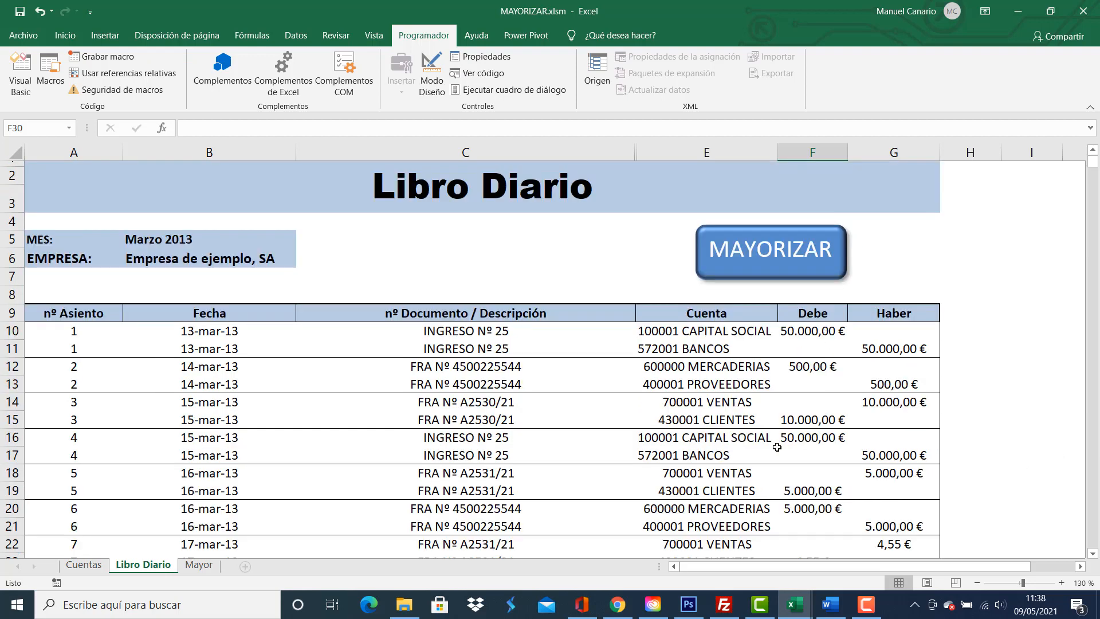
pyautogui.scroll(-4, 777, 447)
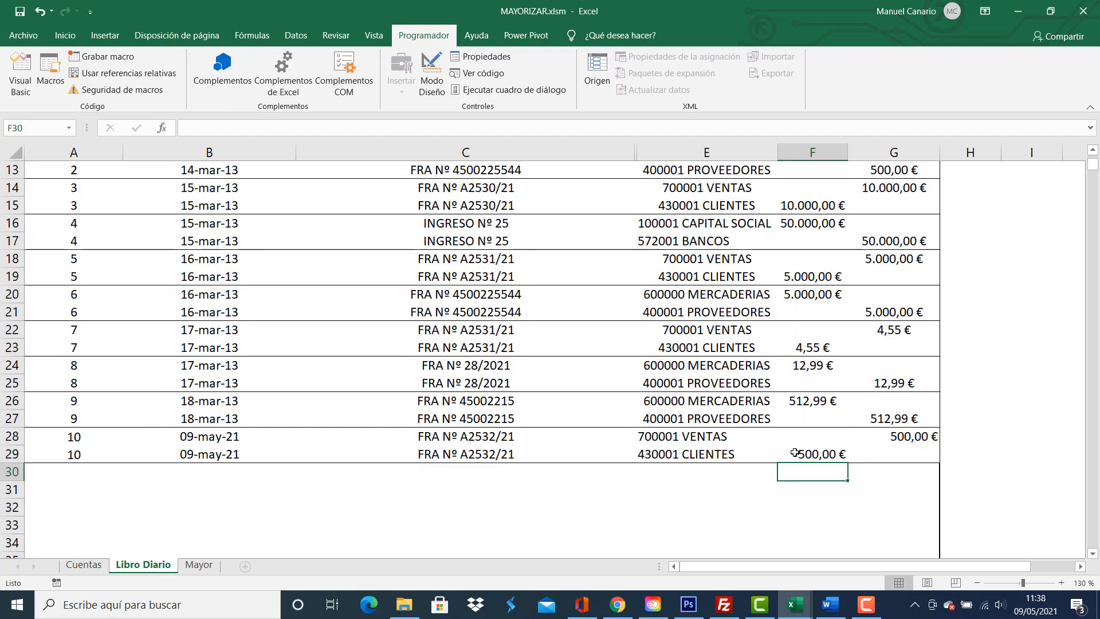
pyautogui.scroll(4, 610, 447)
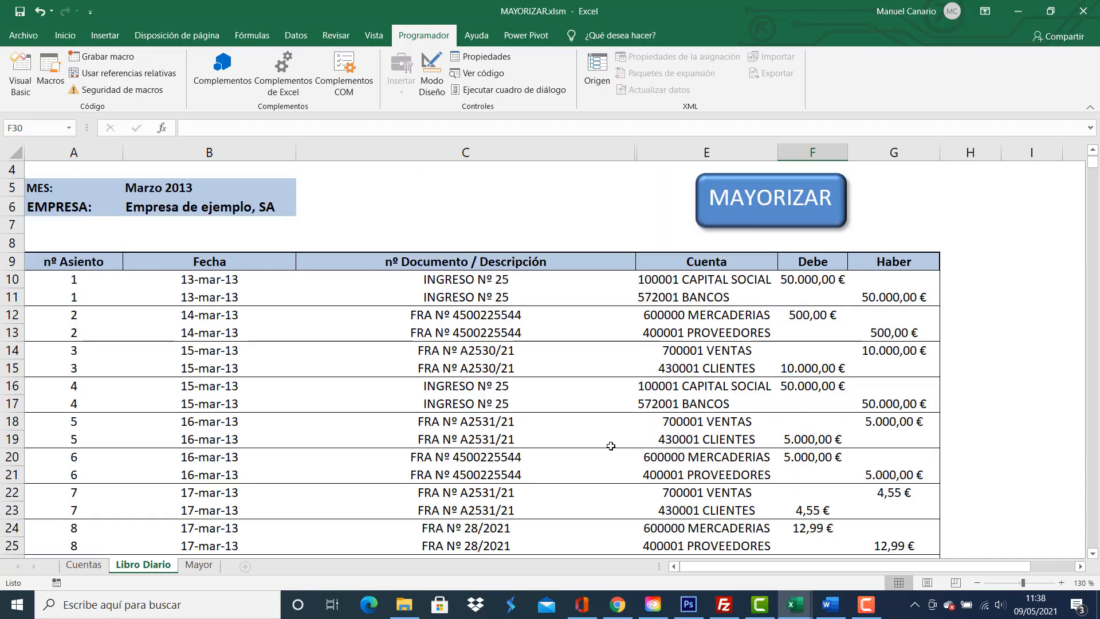
pyautogui.scroll(-3, 607, 447)
pyautogui.scroll(3, 605, 446)
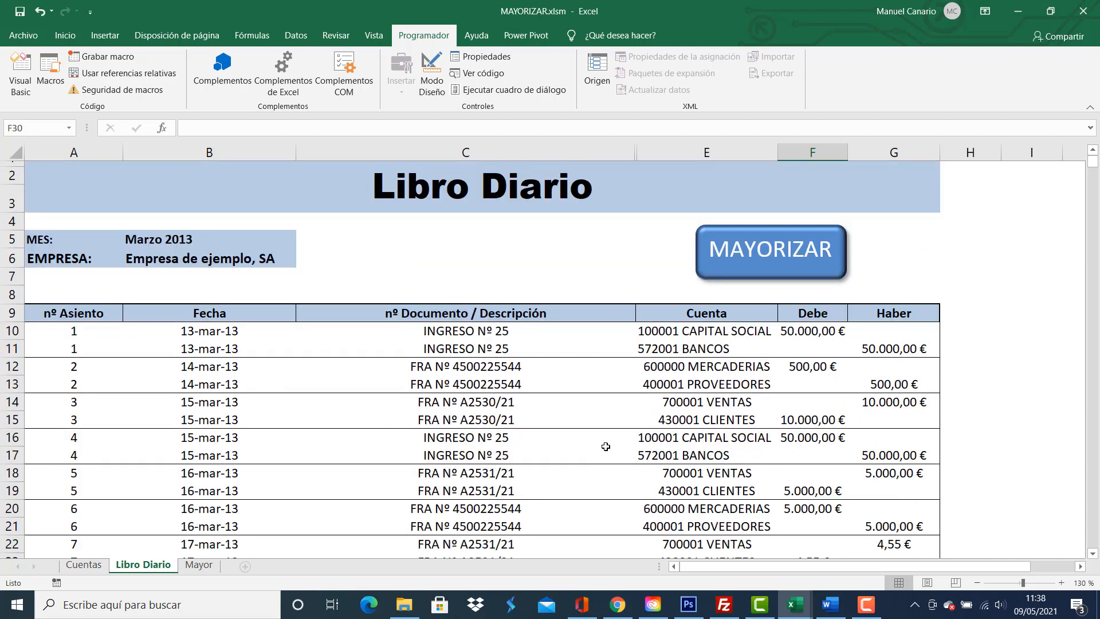
pyautogui.click(772, 259)
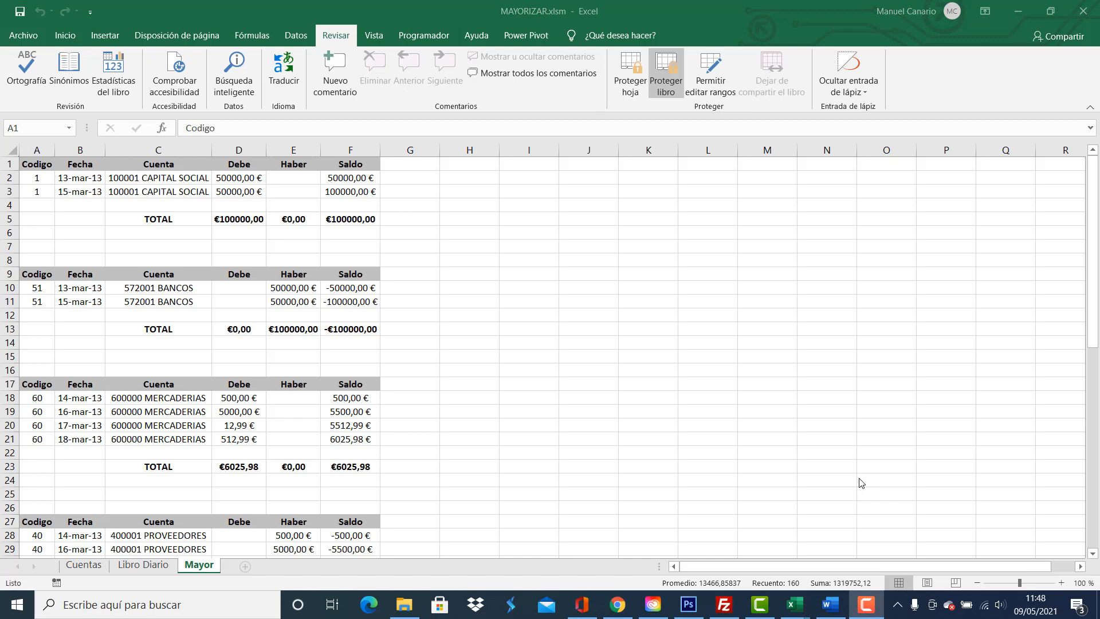
# - Review the account list in the Cuentas sheet and the recorded entries in Libro Diario, down to entry 10
pyautogui.hotkey('ctrl', 'pageup')
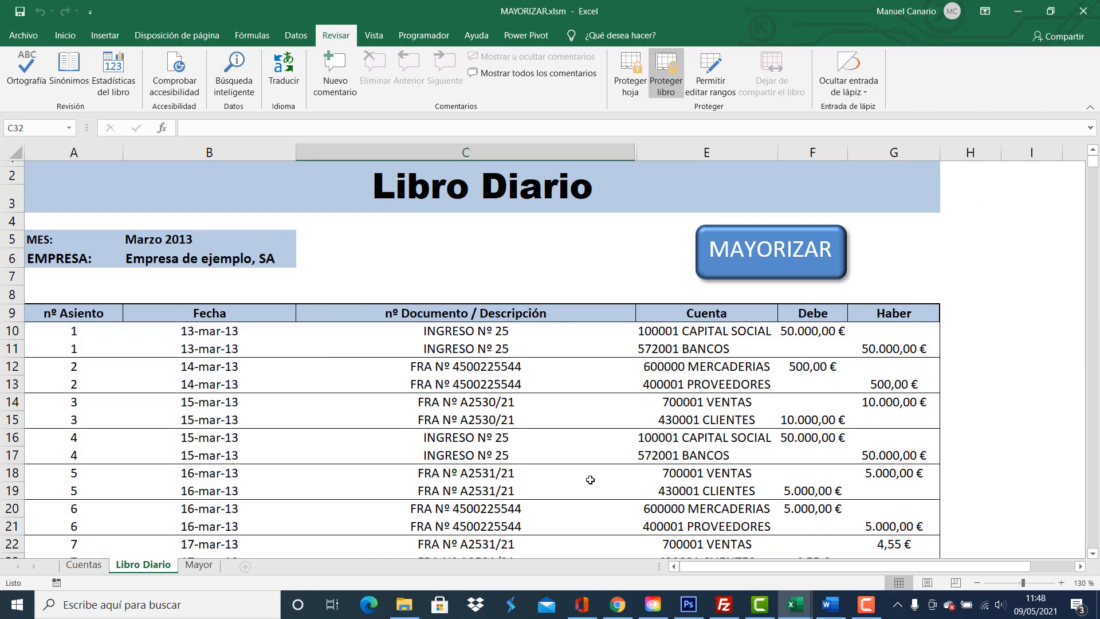
pyautogui.click(89, 564)
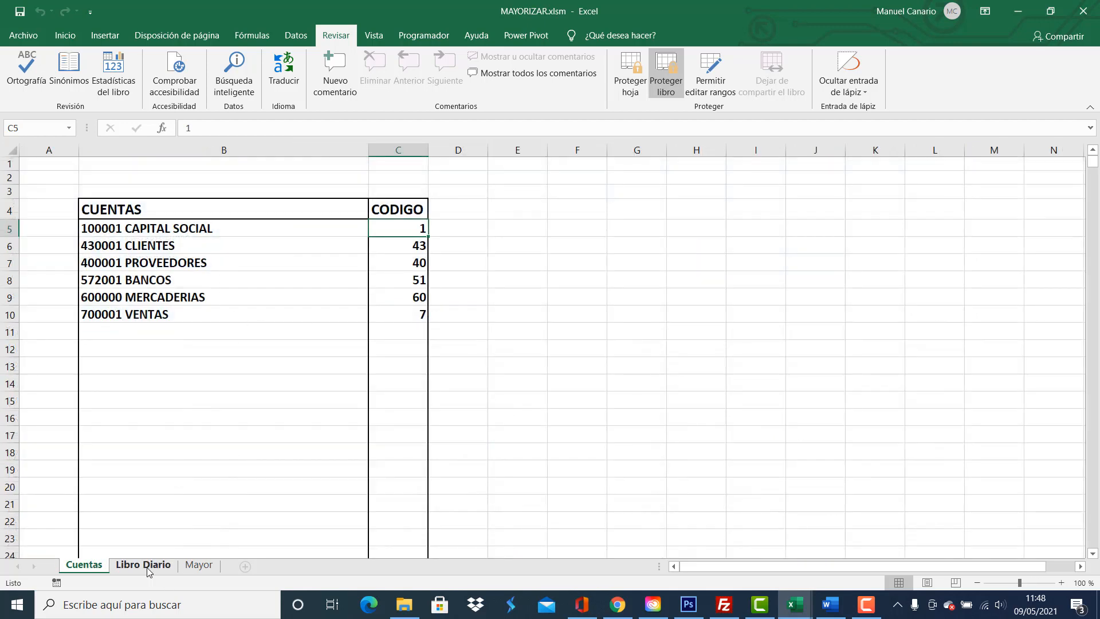
pyautogui.click(147, 569)
pyautogui.scroll(-4, 671, 466)
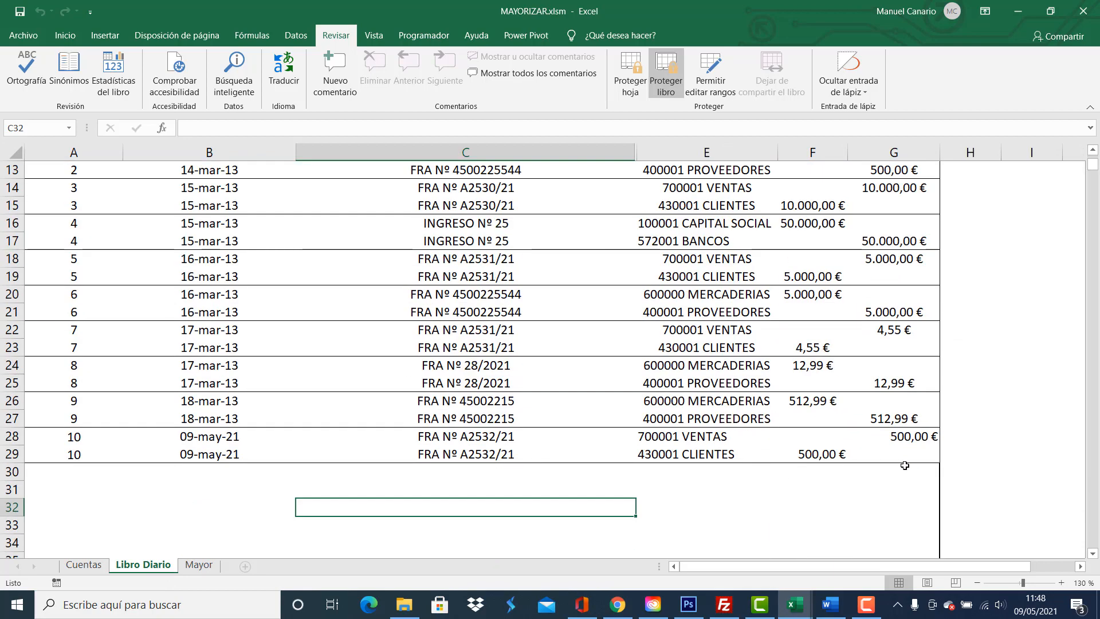
pyautogui.scroll(2, 837, 451)
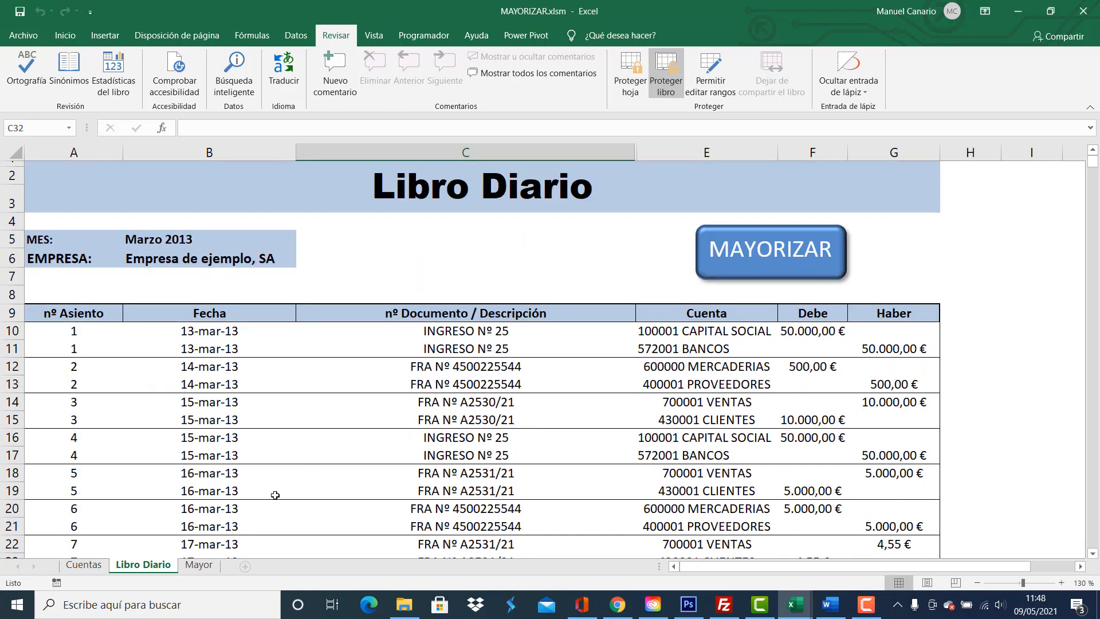
# - Examine the ledger blocks in the Mayor sheet from CAPITAL SOCIAL to CLIENTES, and return to the Libro Diario sheet
pyautogui.click(199, 565)
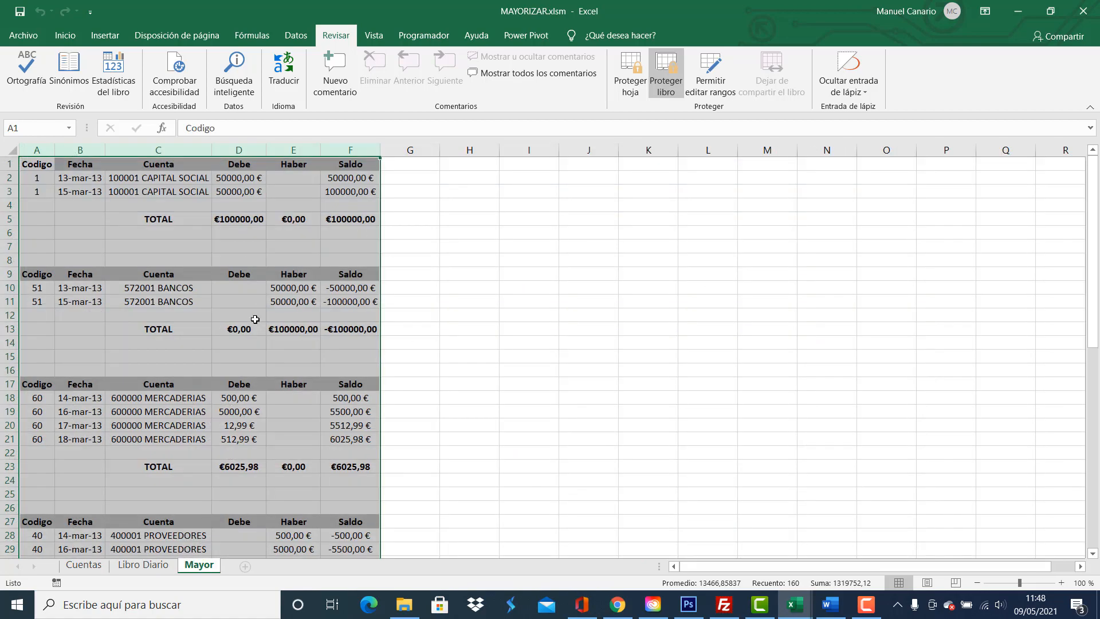
pyautogui.scroll(-11, 255, 319)
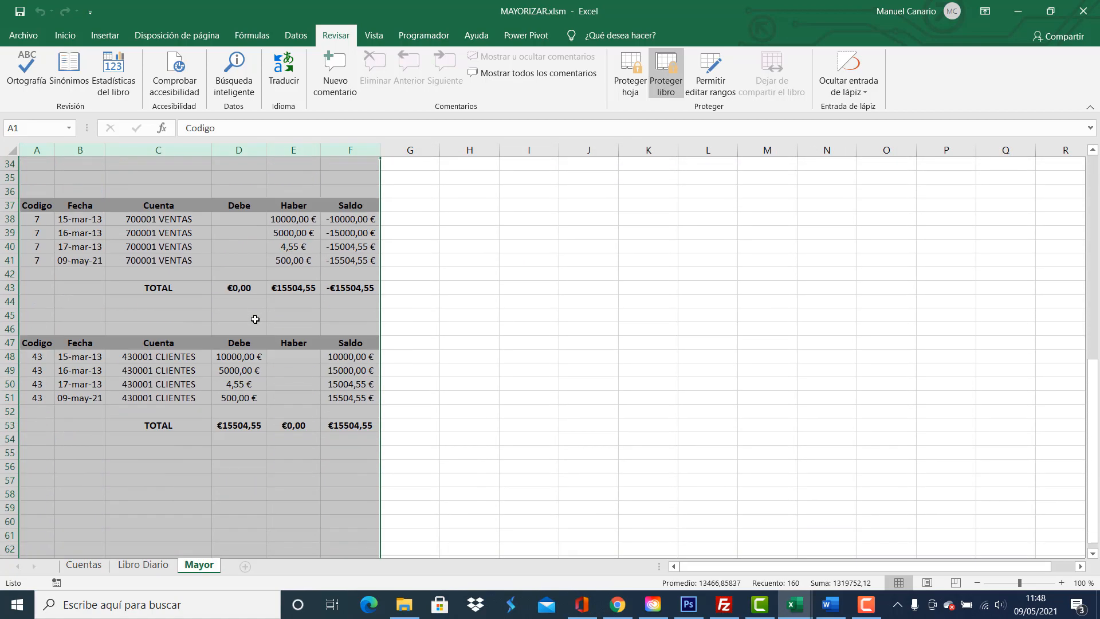
pyautogui.scroll(11, 255, 319)
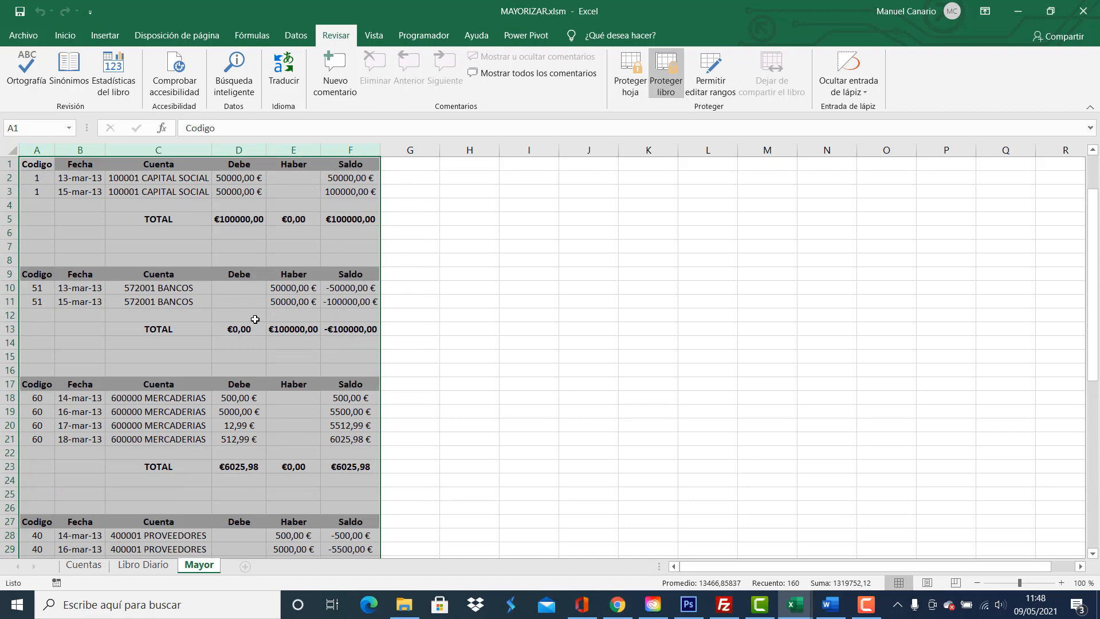
pyautogui.click(143, 564)
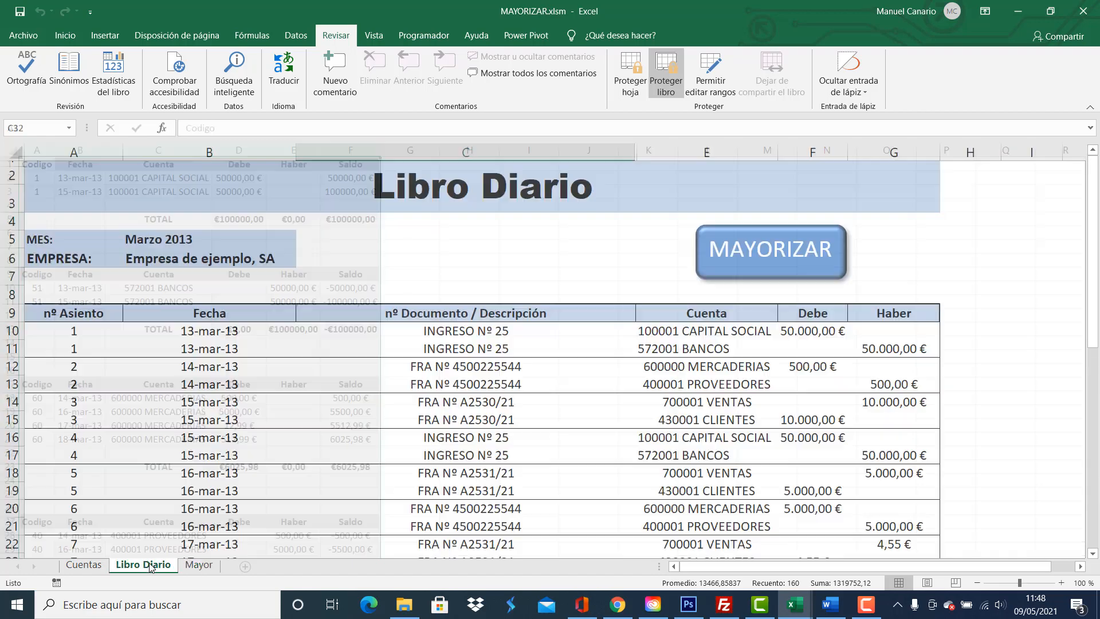